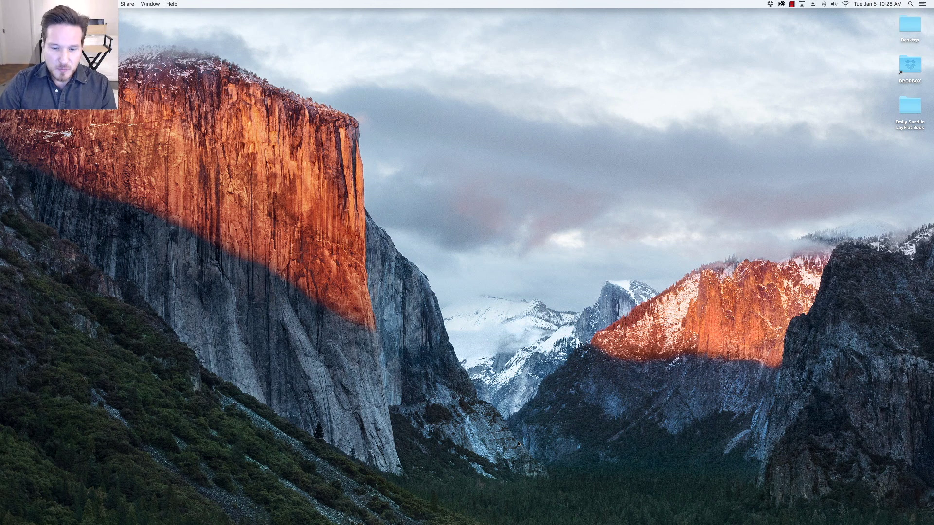
Bring PortraitPro full-screen from the Dock with the laughing woman's portrait loaded
mouse_move(523, 513)
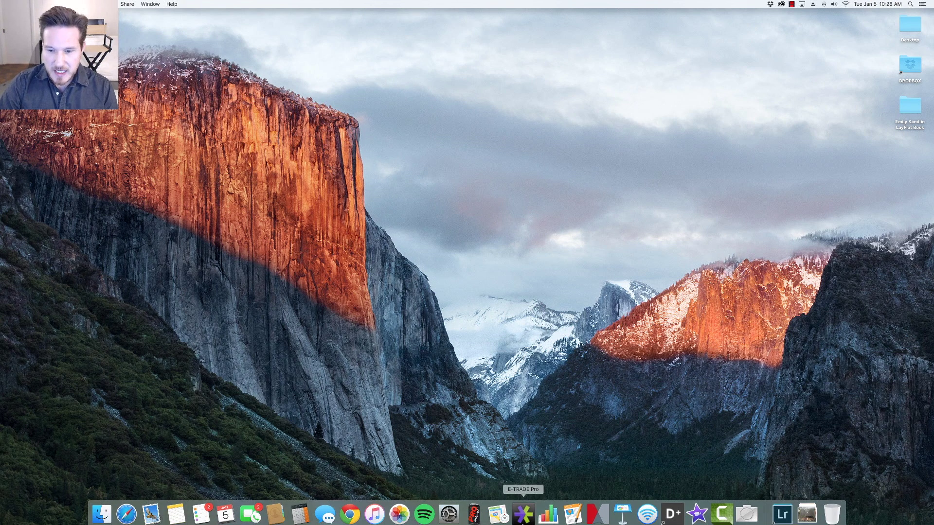
click(728, 512)
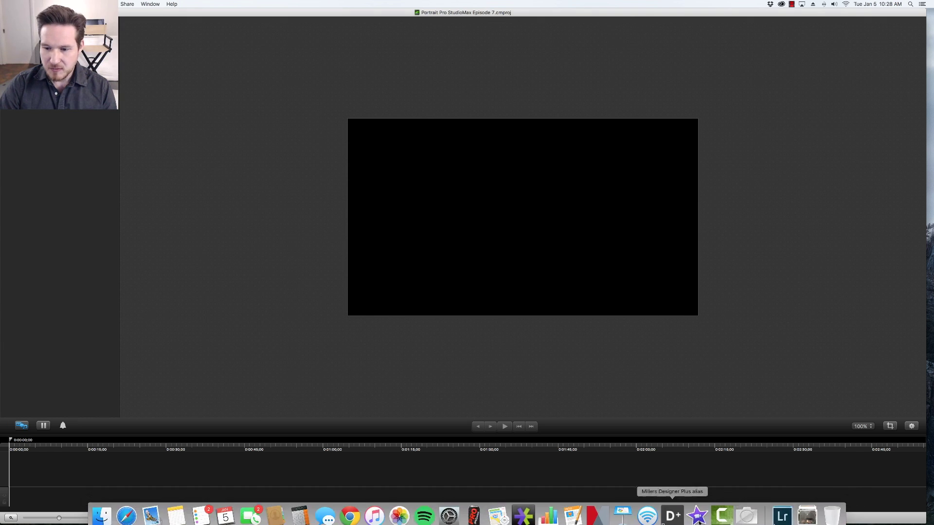
click(743, 513)
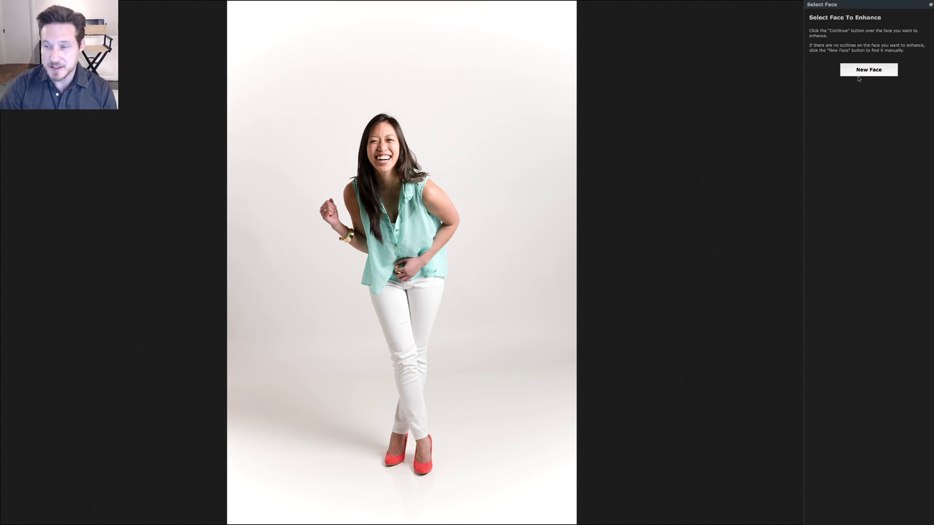
Start marking a new face manually in the Select Face panel
click(873, 69)
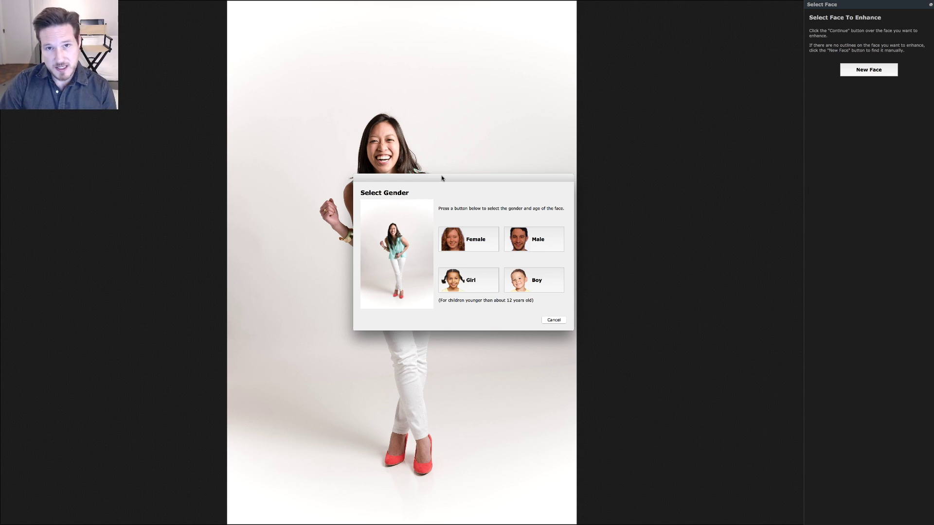
Identify the face as adult female, then mark the eye corner, nose tip and both mouth corners
click(476, 245)
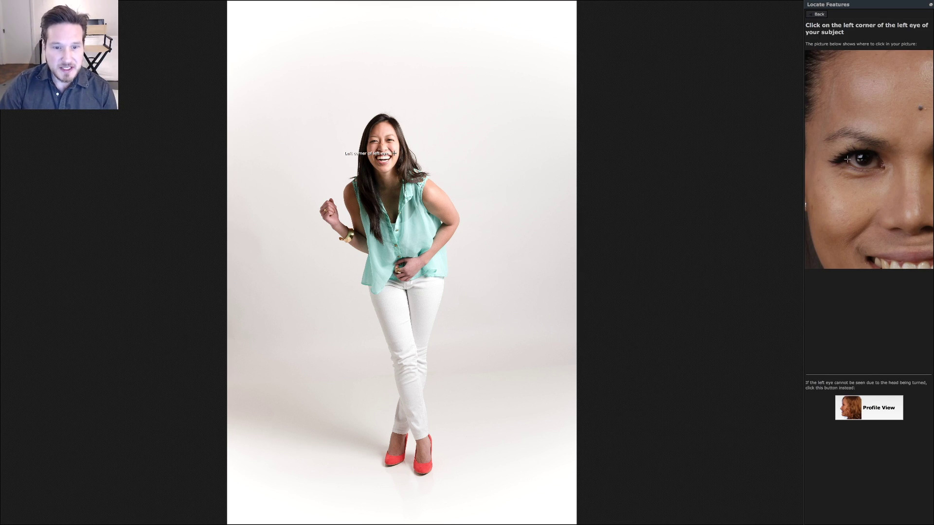
scroll(393, 151, up, 1)
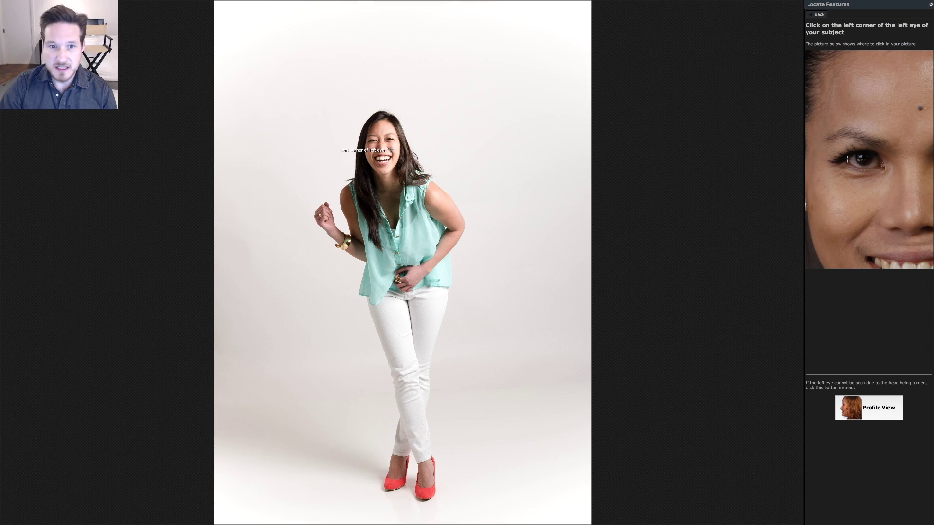
scroll(390, 150, up, 5)
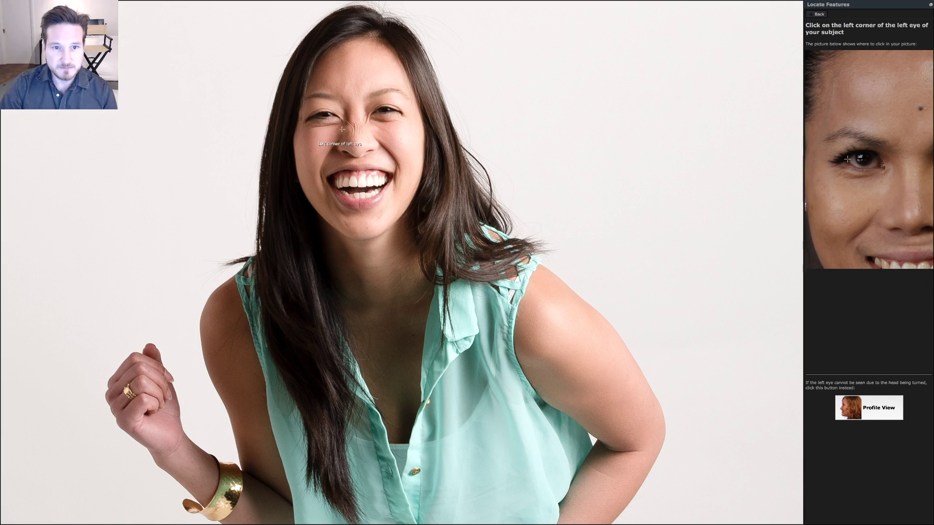
click(313, 116)
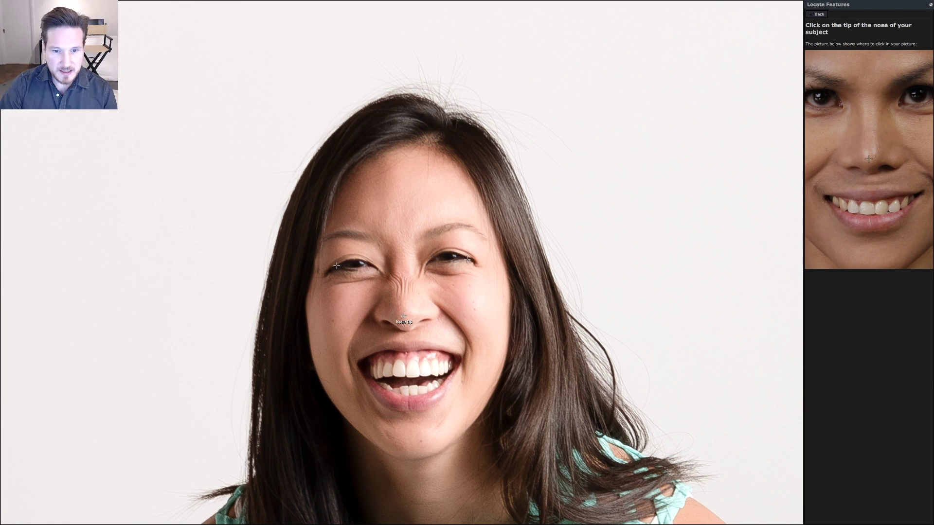
click(404, 316)
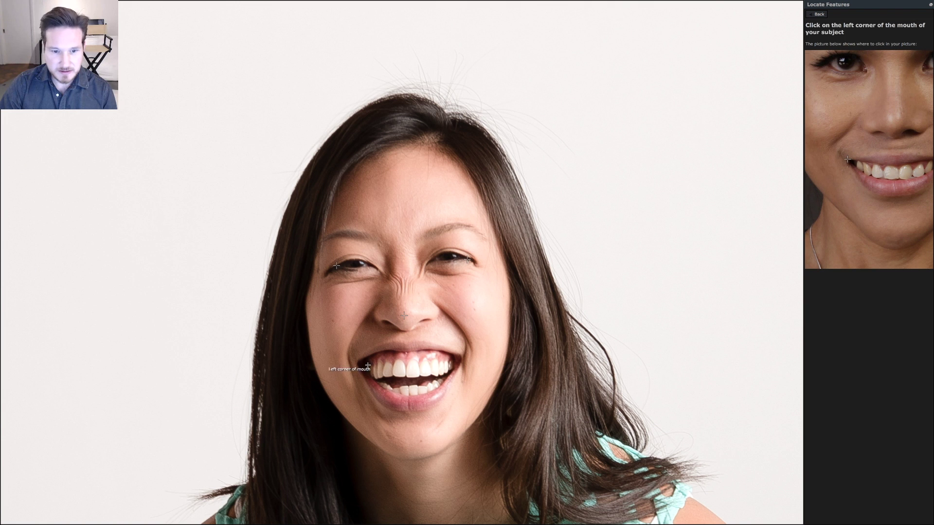
click(358, 365)
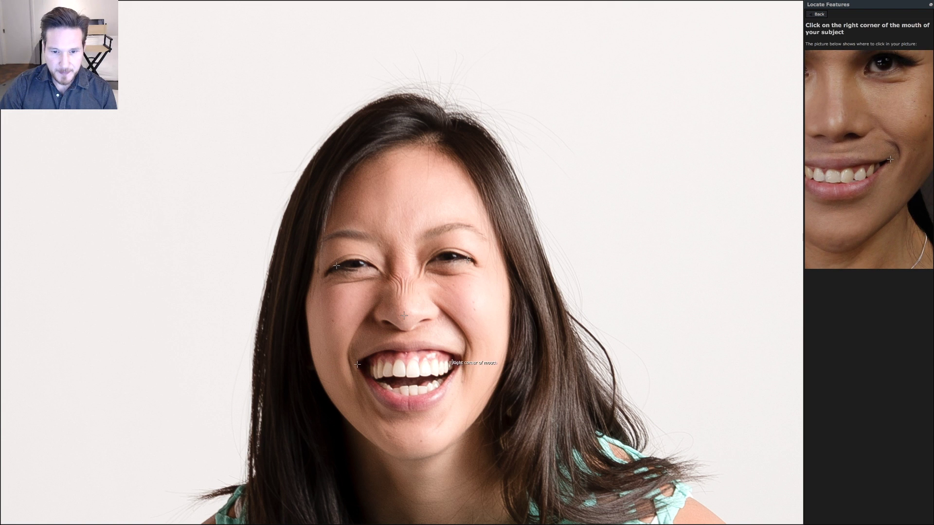
click(457, 361)
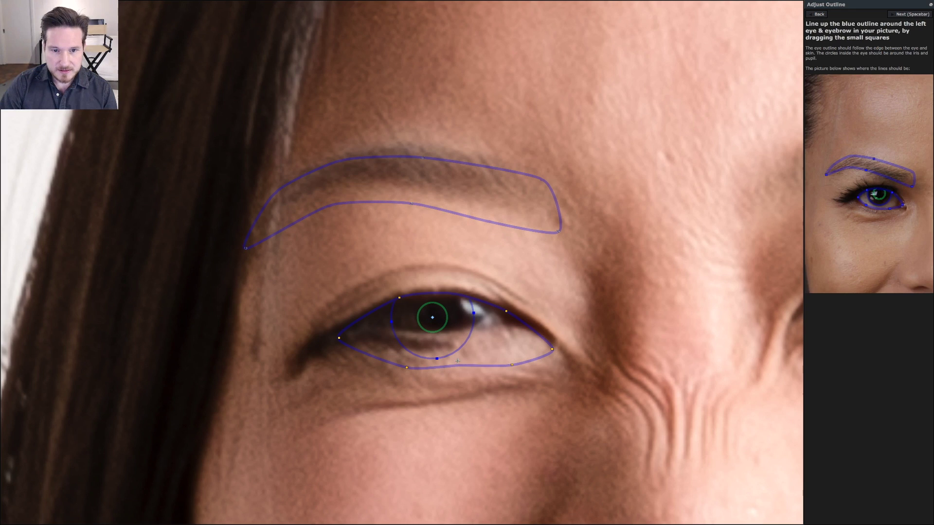
Fit the left eyebrow, lower eyelid, eye corners and iris circle outlines to her left eye
drag(559, 230, 560, 217)
drag(247, 243, 261, 220)
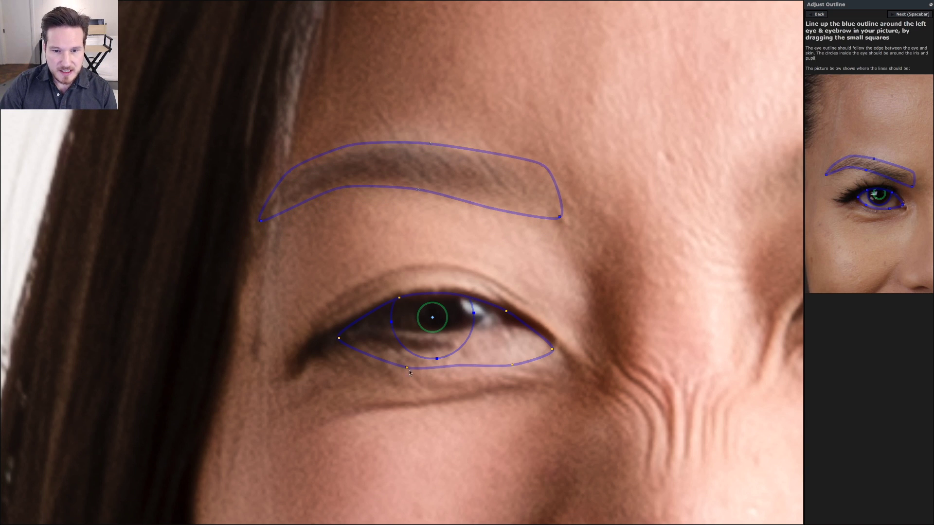
drag(406, 369, 407, 344)
drag(502, 365, 503, 330)
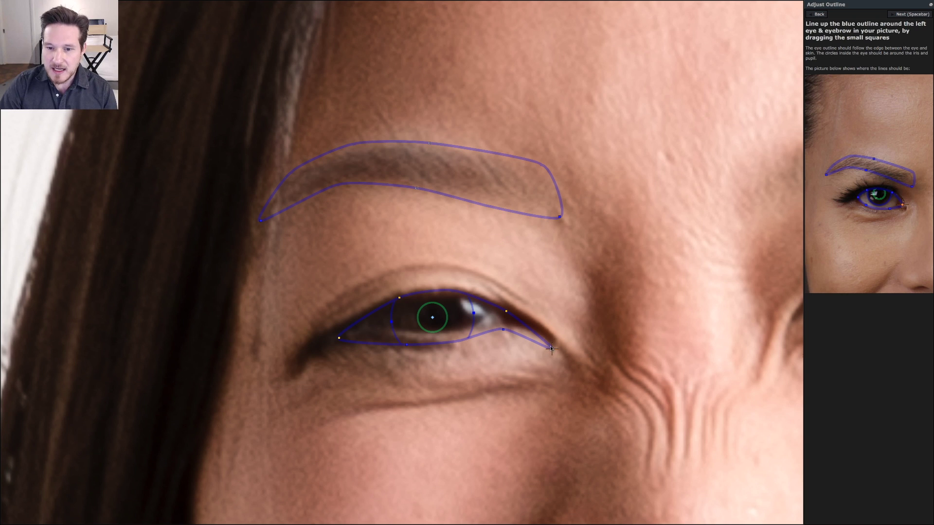
drag(552, 349, 509, 323)
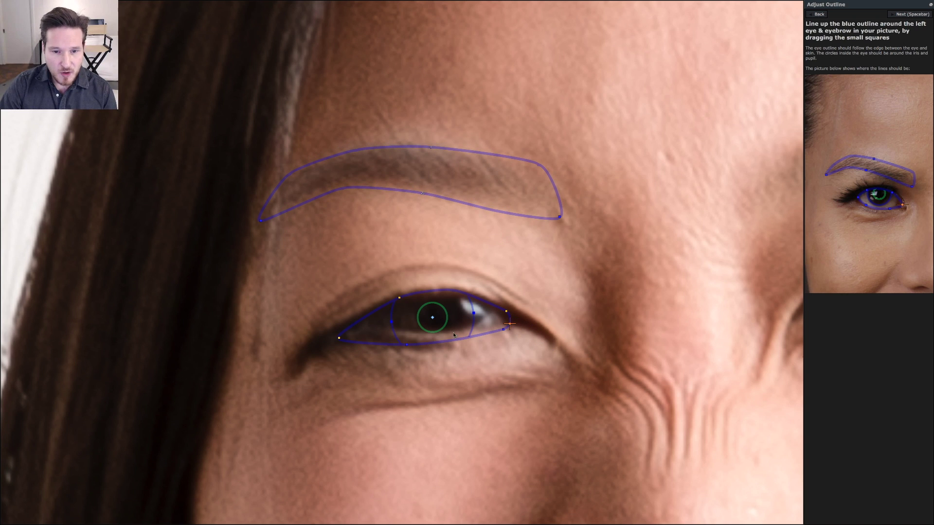
drag(406, 345, 405, 335)
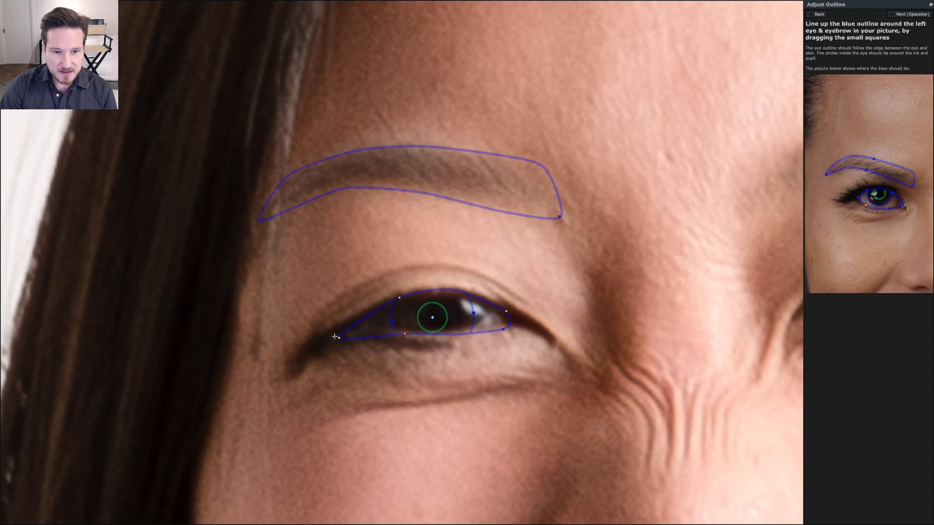
drag(346, 332, 355, 325)
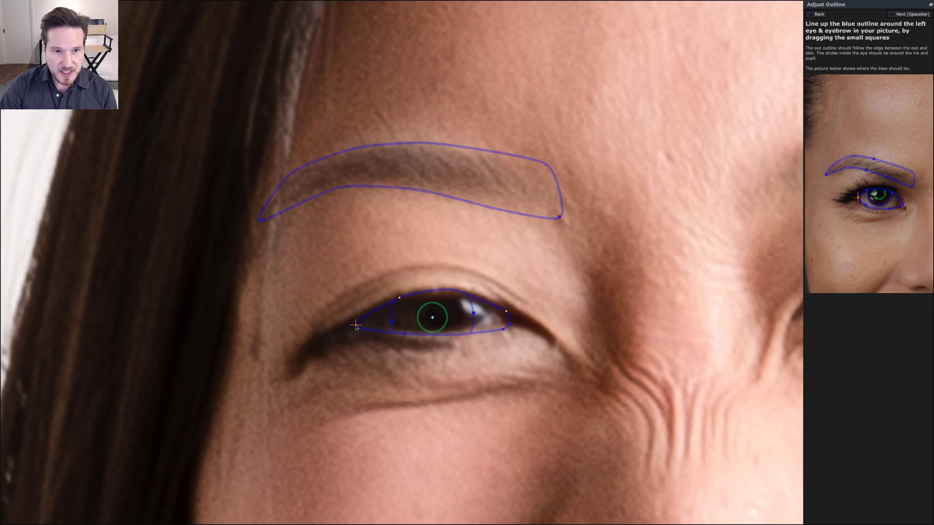
mouse_move(474, 316)
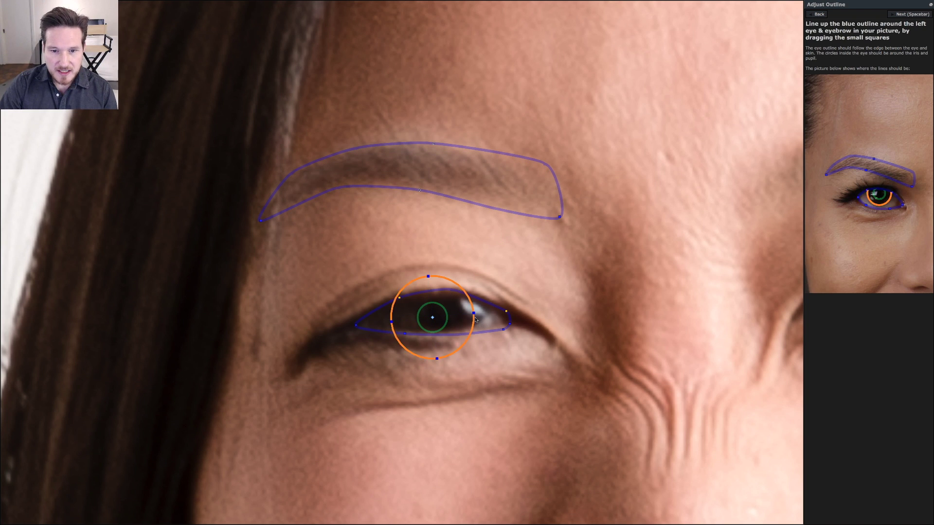
drag(474, 316, 472, 316)
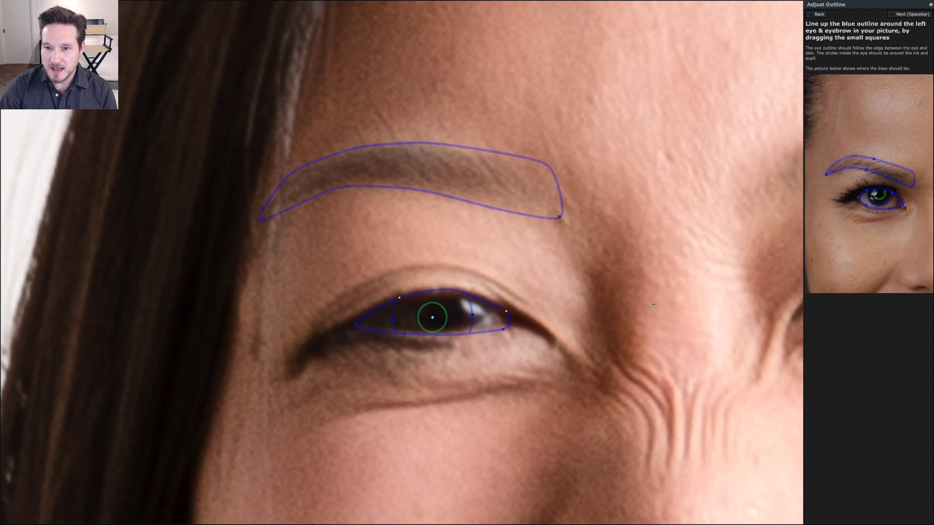
key(space)
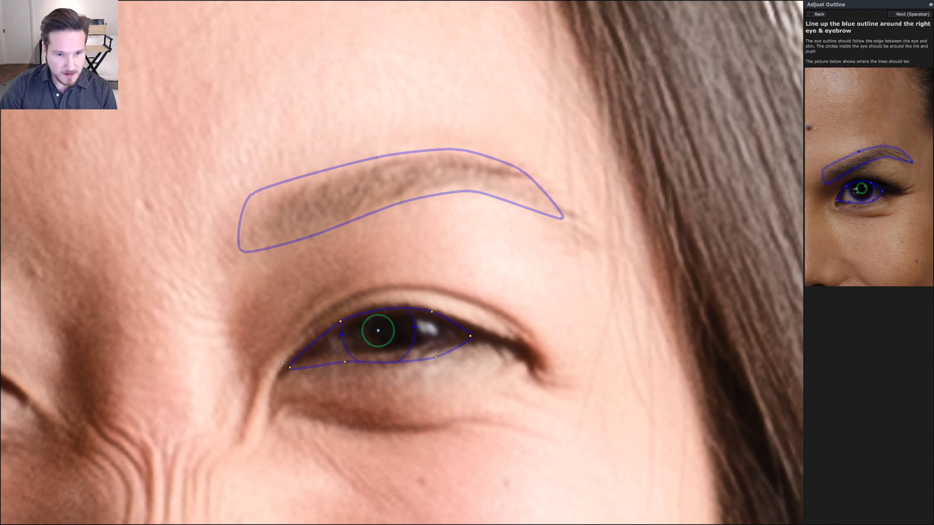
Fit the right eye's corners, lower lid and eyebrow ends onto her right eye and brow
drag(299, 361, 330, 343)
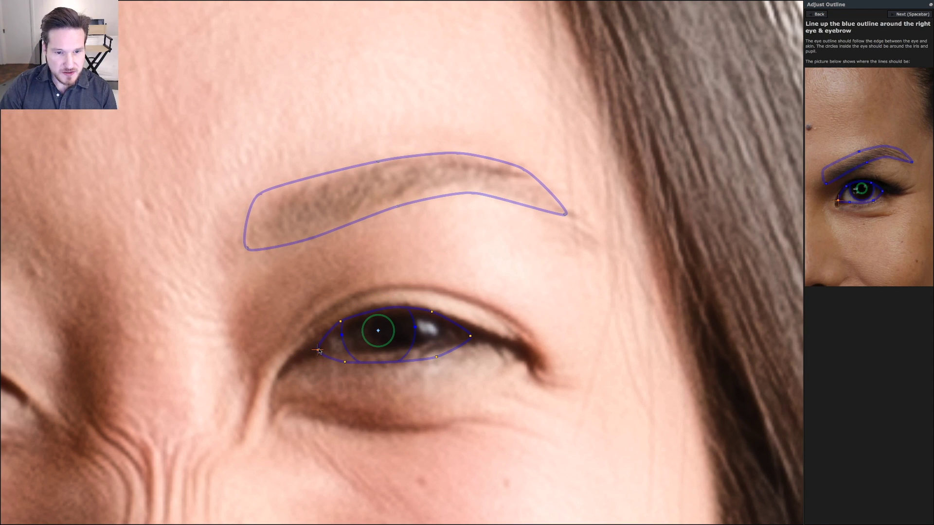
drag(470, 336, 433, 349)
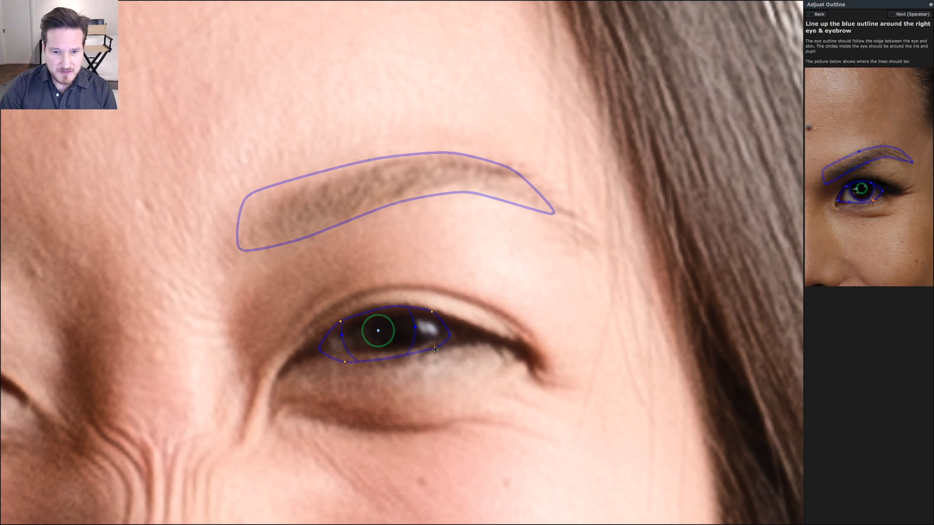
drag(348, 365, 348, 359)
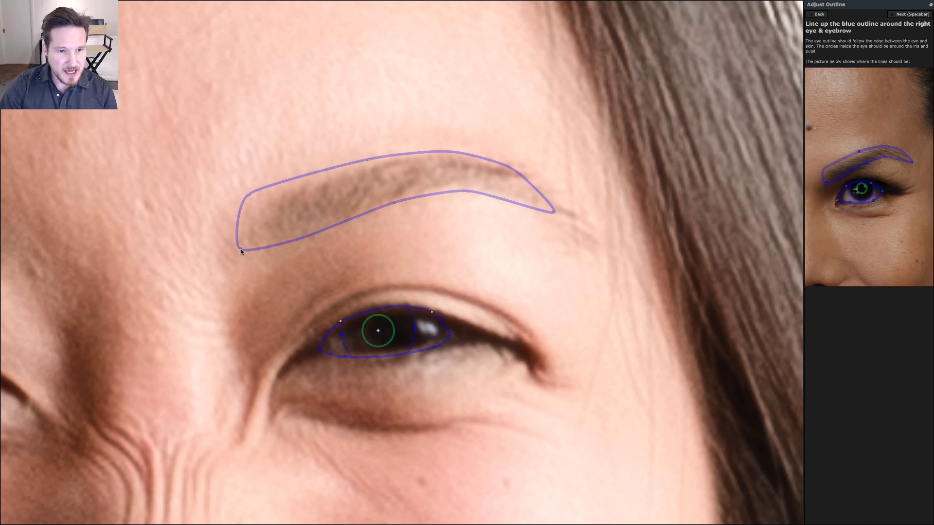
drag(241, 251, 256, 251)
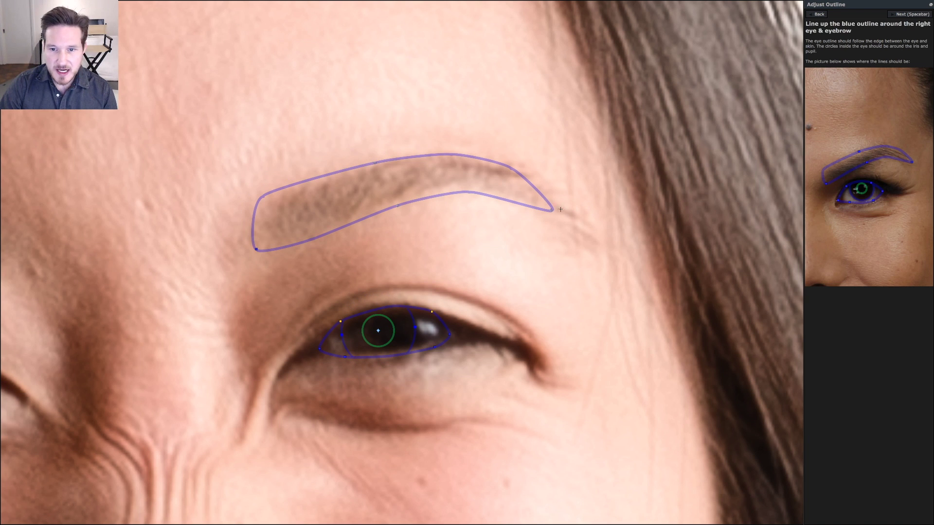
drag(553, 211, 556, 208)
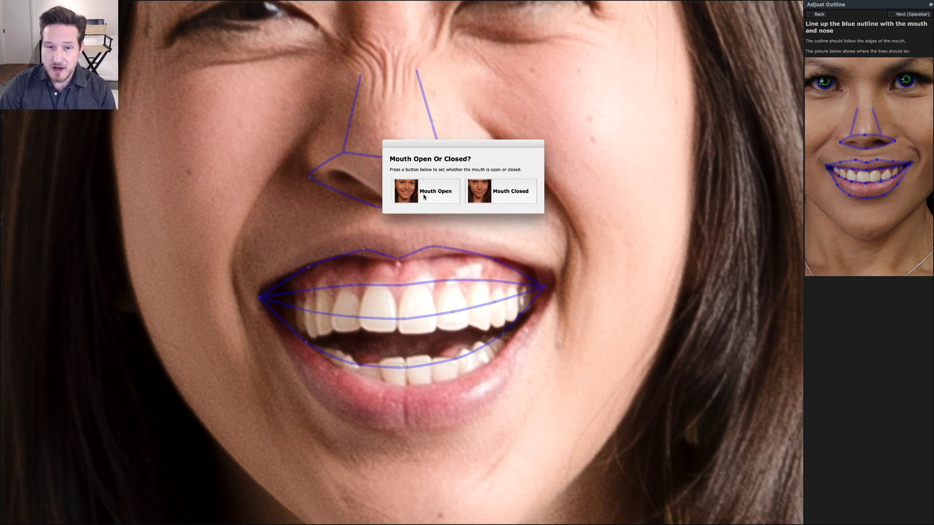
Mark the mouth as open and fit the upper lip and upper teeth outlines
click(425, 194)
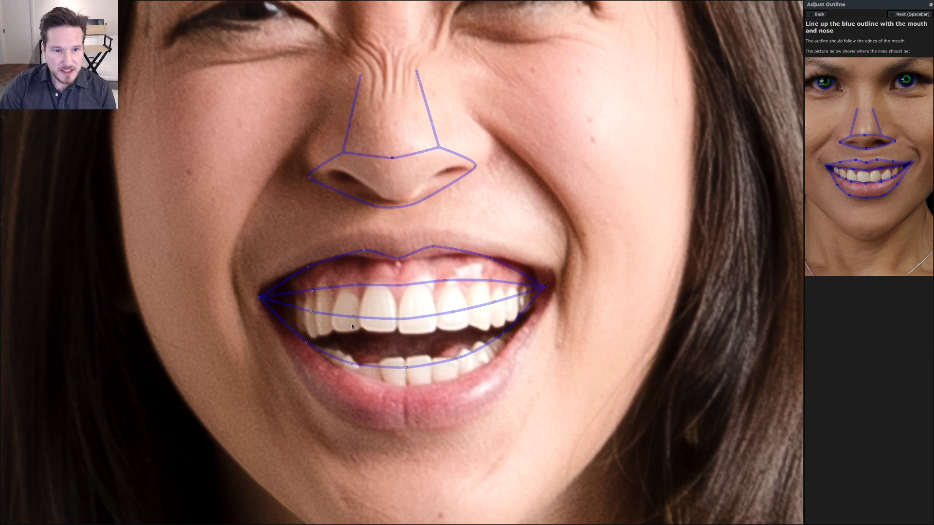
drag(363, 251, 367, 232)
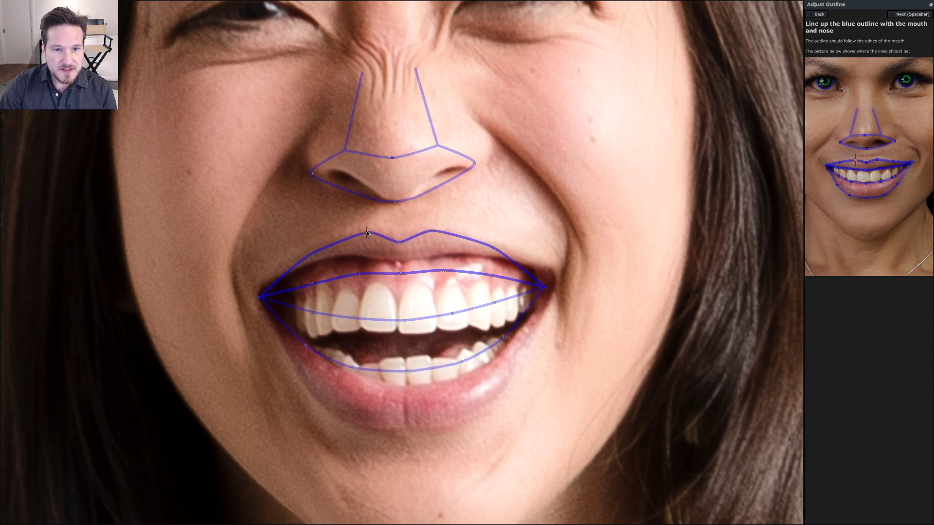
click(400, 267)
drag(400, 267, 400, 233)
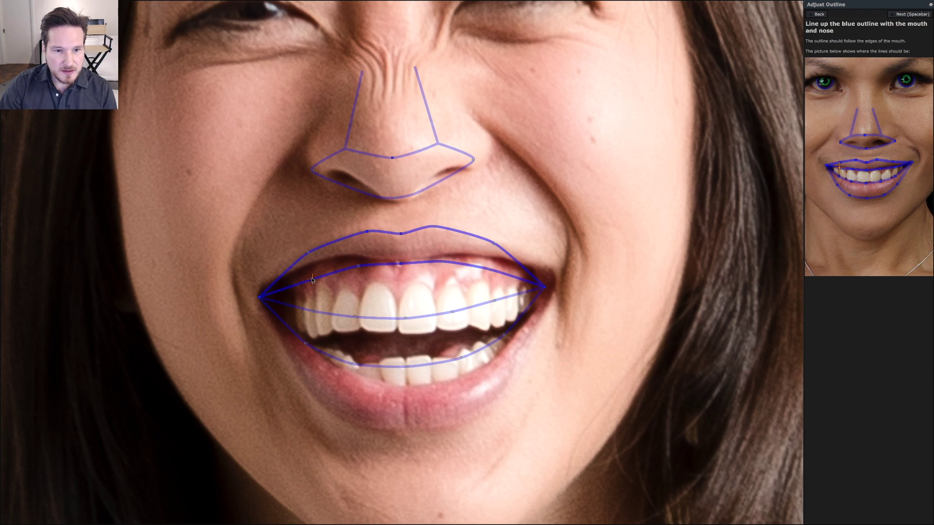
drag(312, 281, 358, 266)
drag(442, 259, 494, 259)
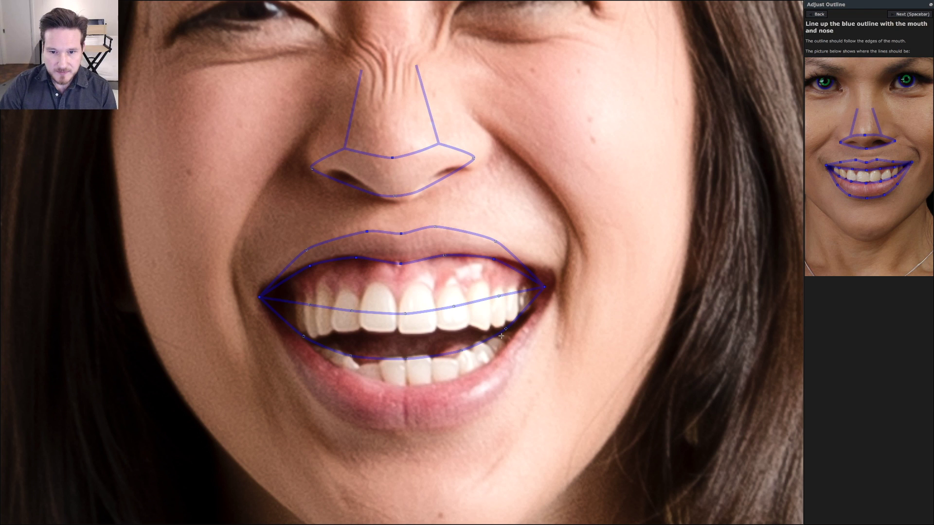
Fit the lower lip, lower teeth and mouth corner outlines to her smile
drag(406, 360, 402, 387)
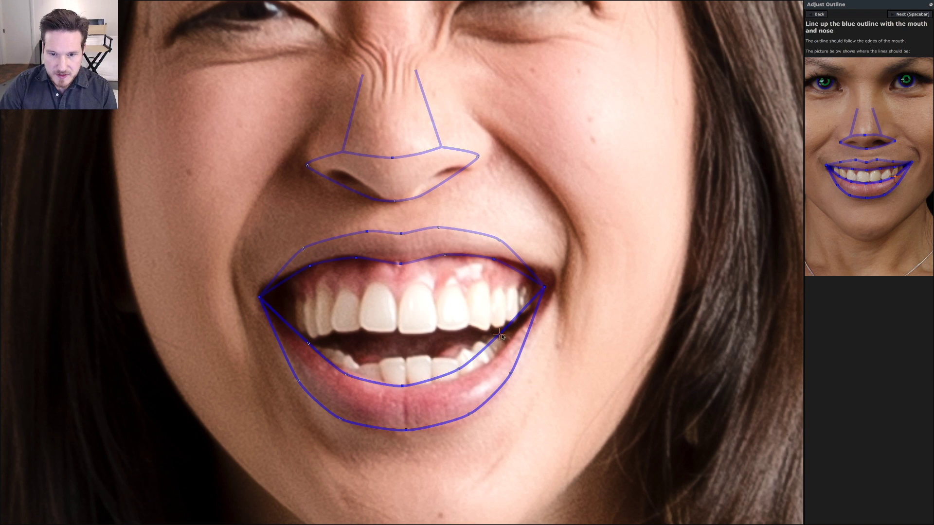
drag(499, 335, 502, 345)
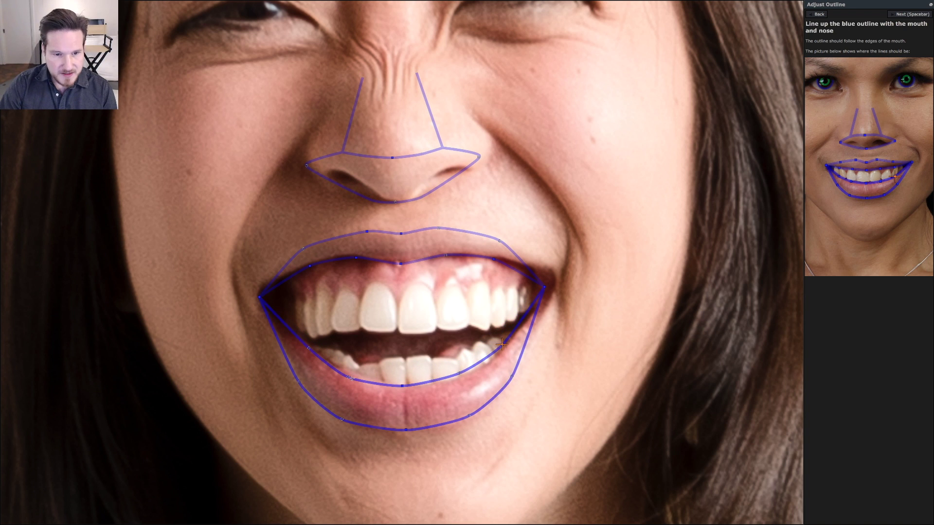
drag(299, 382, 303, 378)
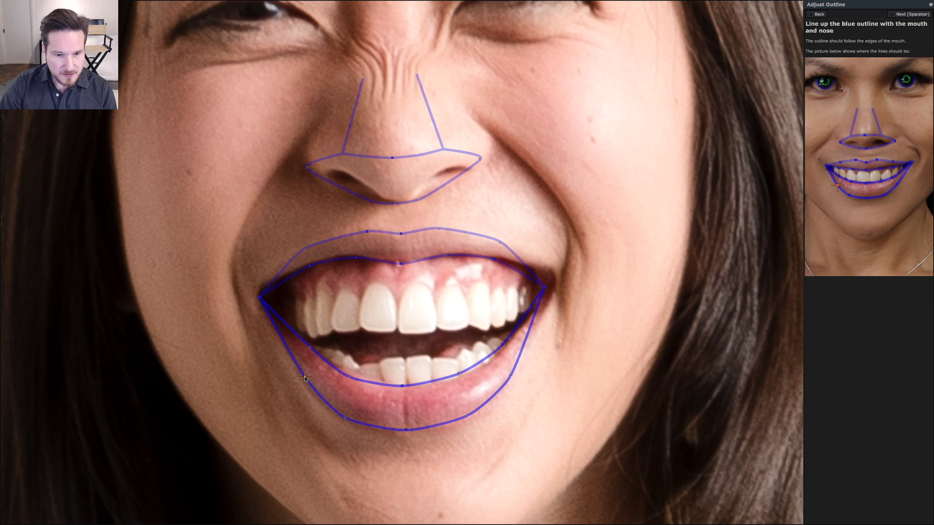
click(342, 421)
drag(342, 420, 343, 419)
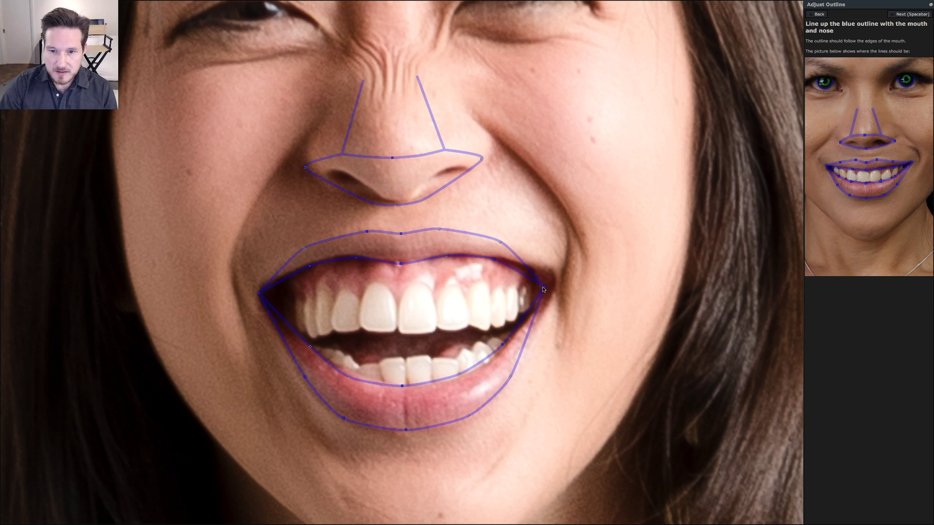
drag(545, 287, 550, 282)
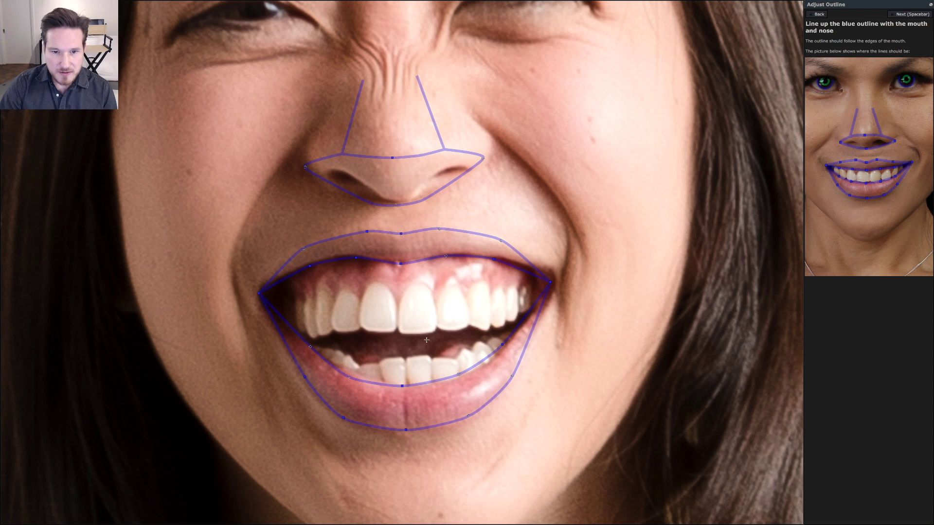
drag(403, 386, 407, 386)
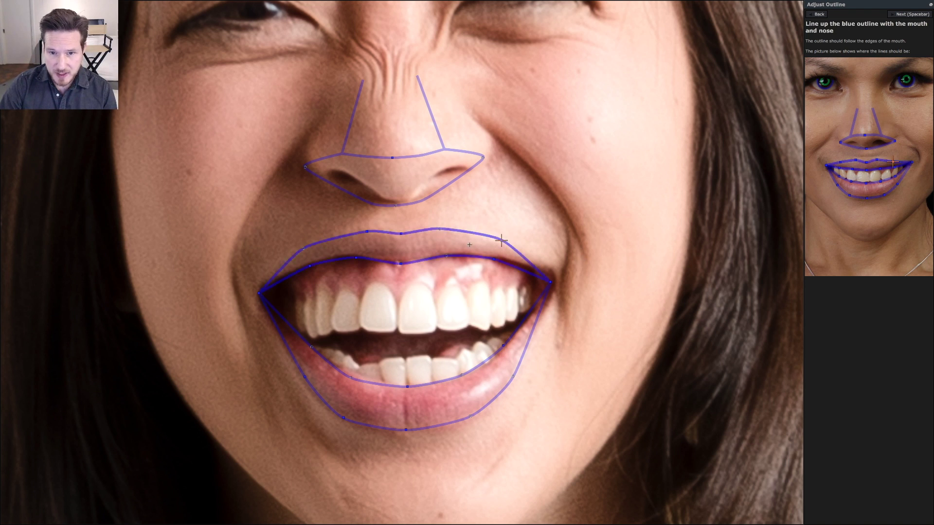
Fit the jawline on both sides and lower the hairline outline, then enhance the portrait
click(906, 15)
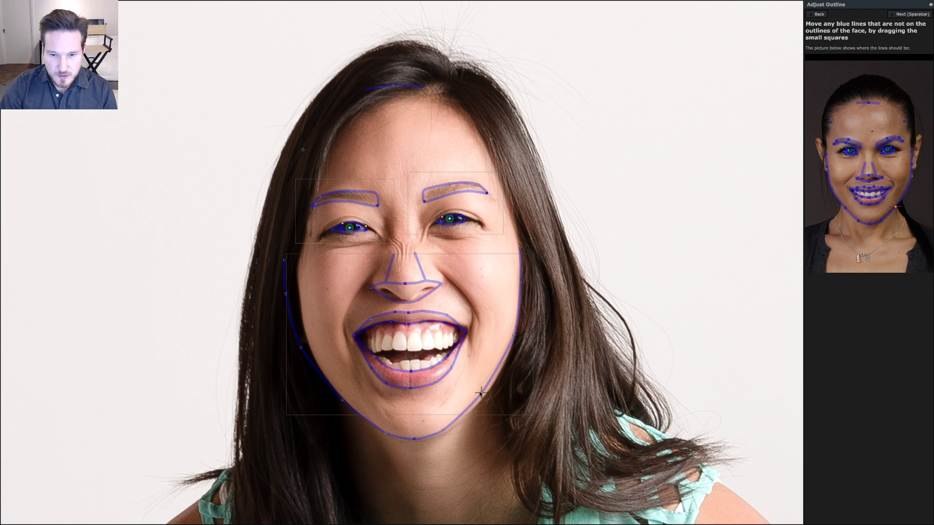
drag(480, 393, 483, 394)
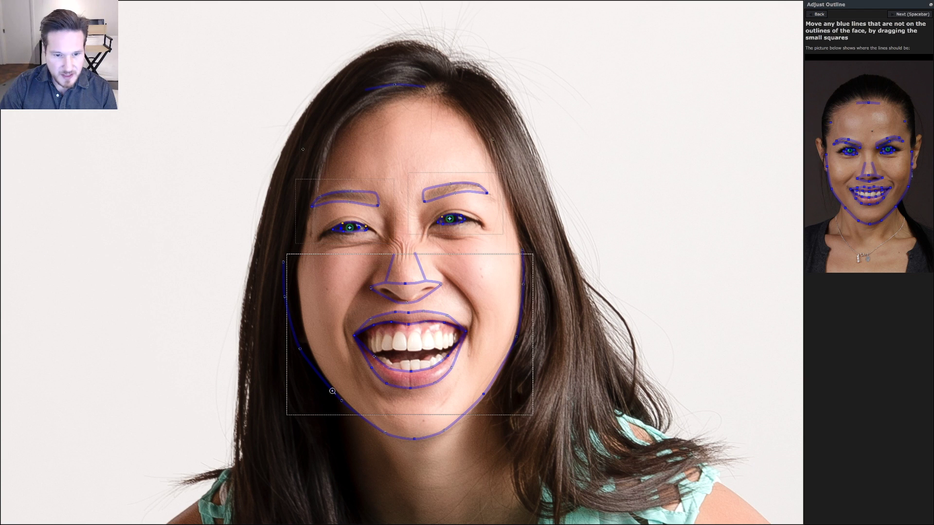
drag(298, 350, 307, 350)
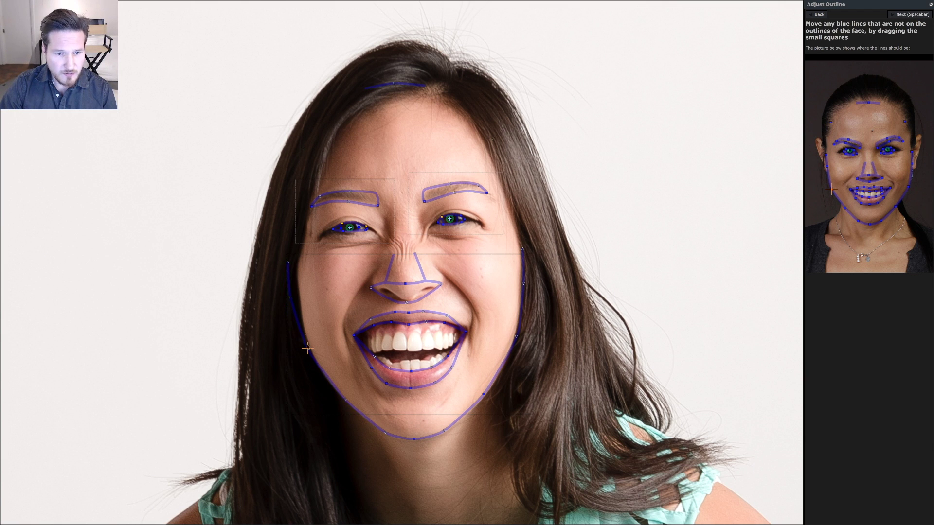
drag(291, 297, 296, 298)
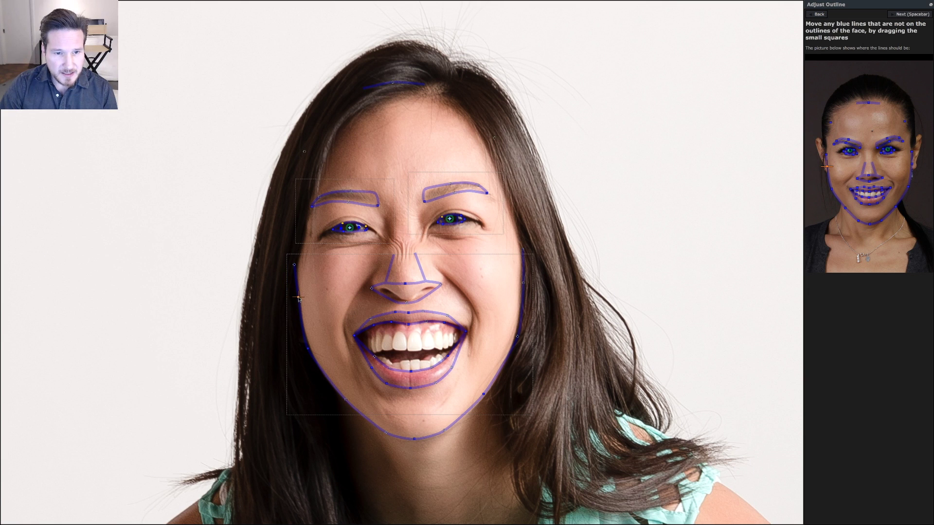
drag(395, 84, 394, 98)
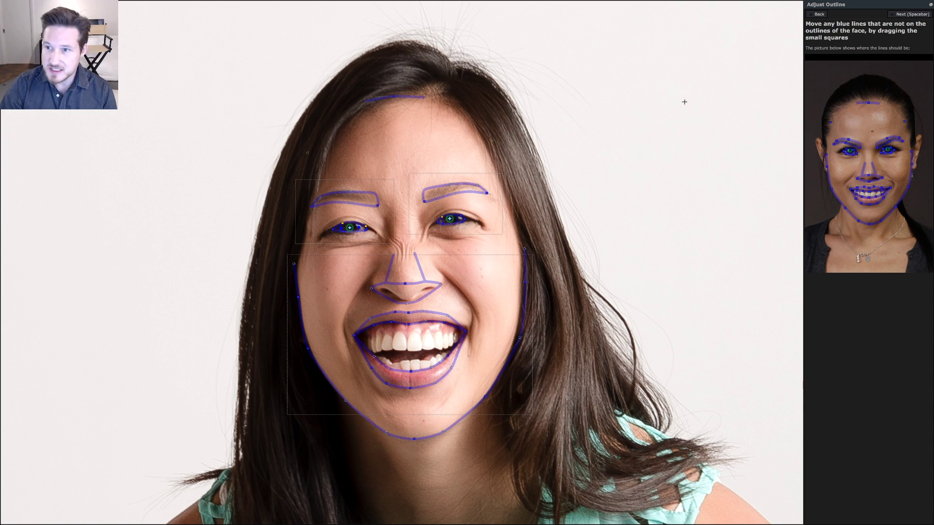
click(902, 14)
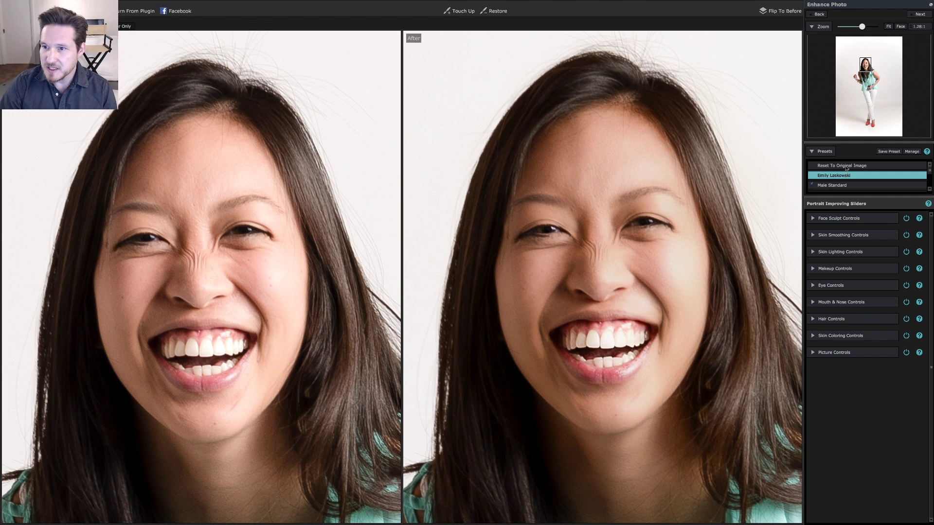
click(852, 27)
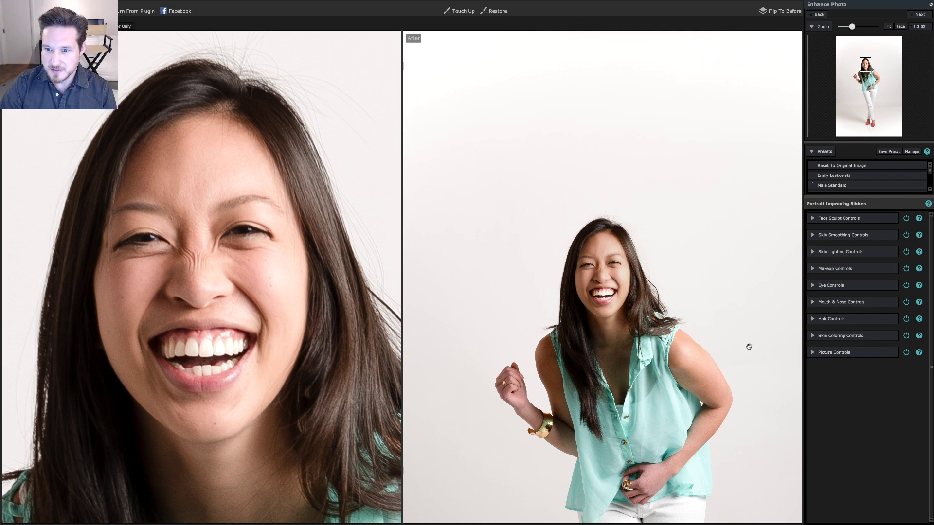
scroll(743, 204, down, 3)
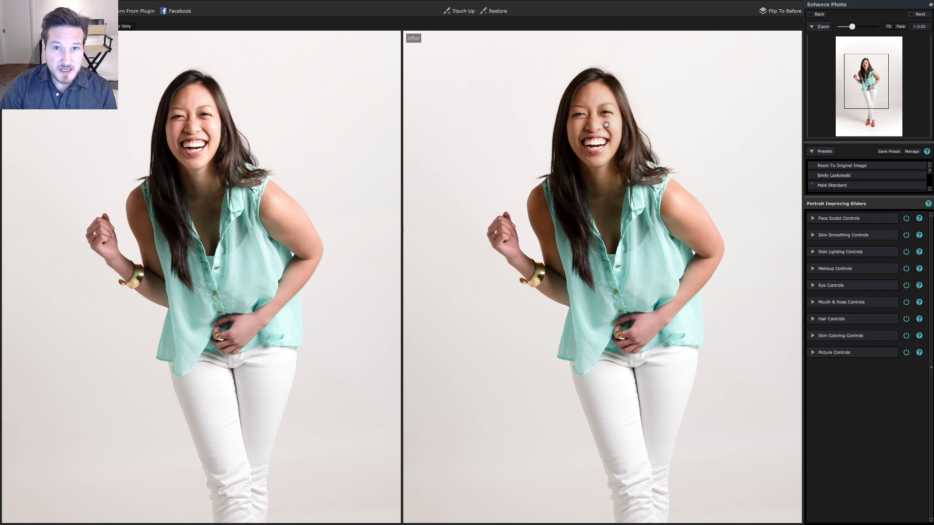
click(901, 26)
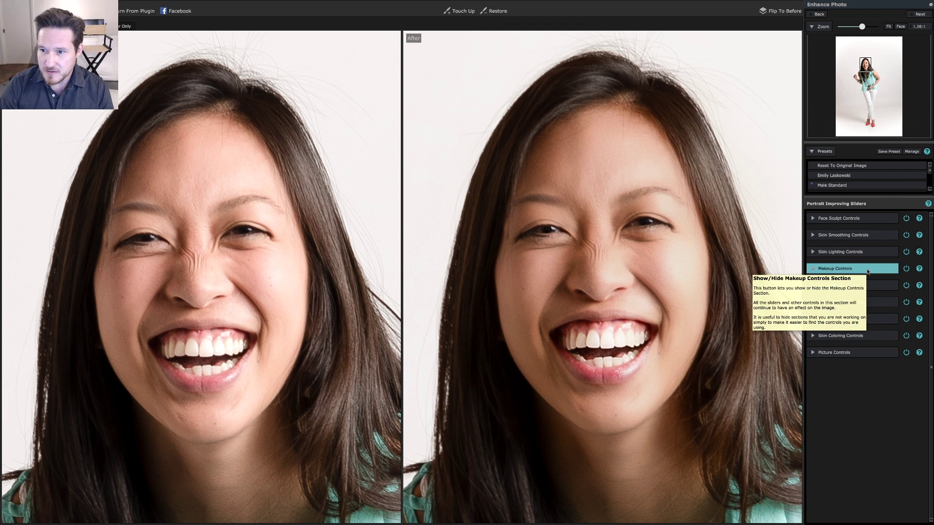
Set eye widening 20, plump lips 15, nose 64, head forward 17 and face shape 6
click(850, 286)
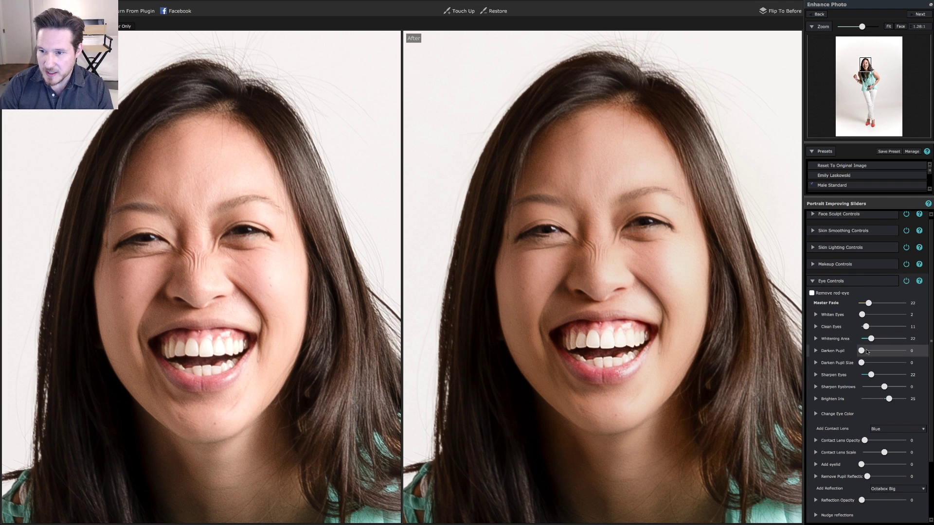
click(846, 214)
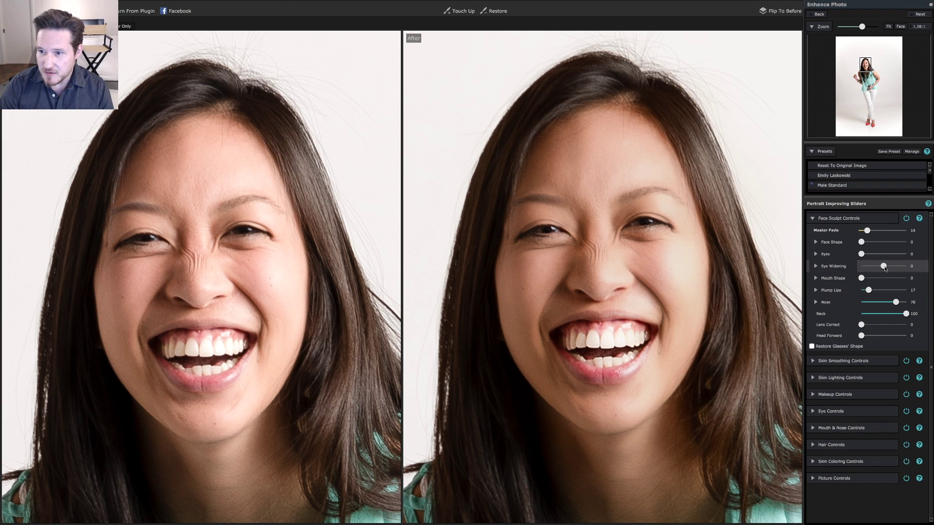
drag(886, 268, 887, 267)
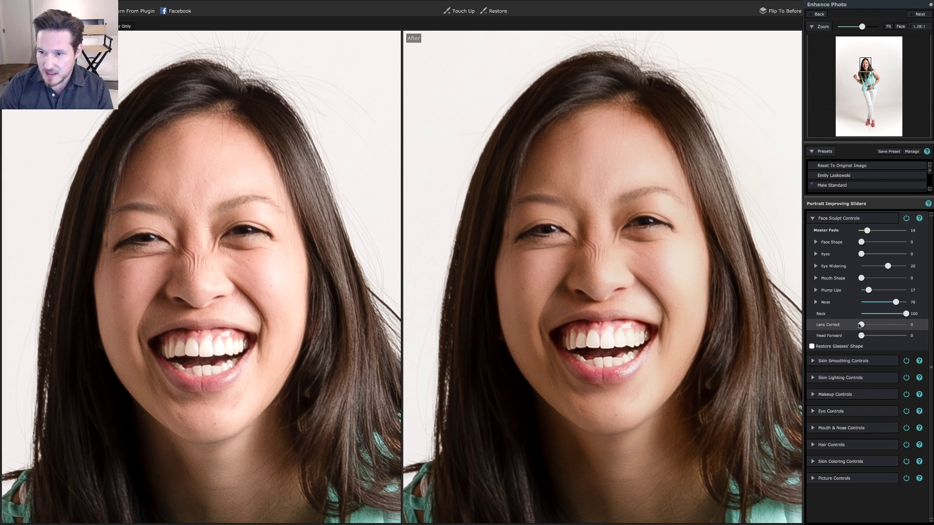
drag(868, 291, 889, 304)
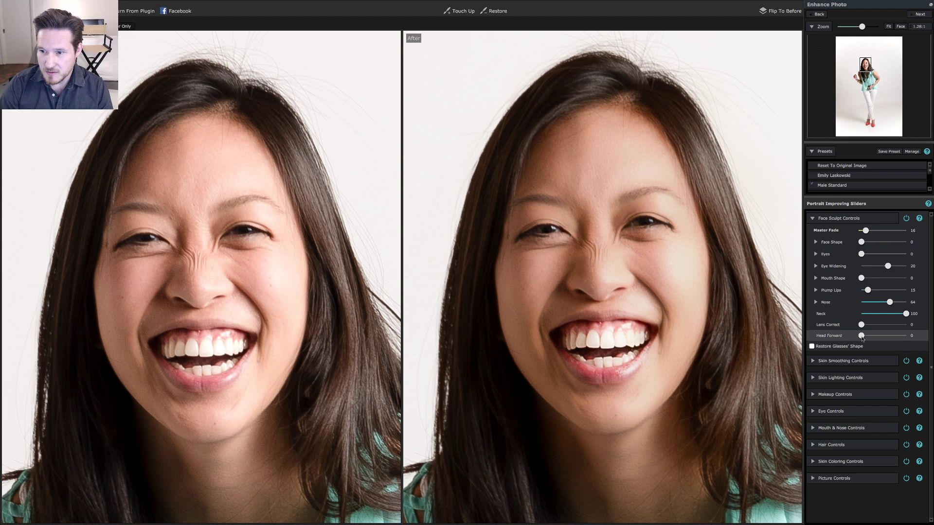
mouse_move(862, 338)
mouse_down()
mouse_move(902, 337)
mouse_move(870, 339)
mouse_up()
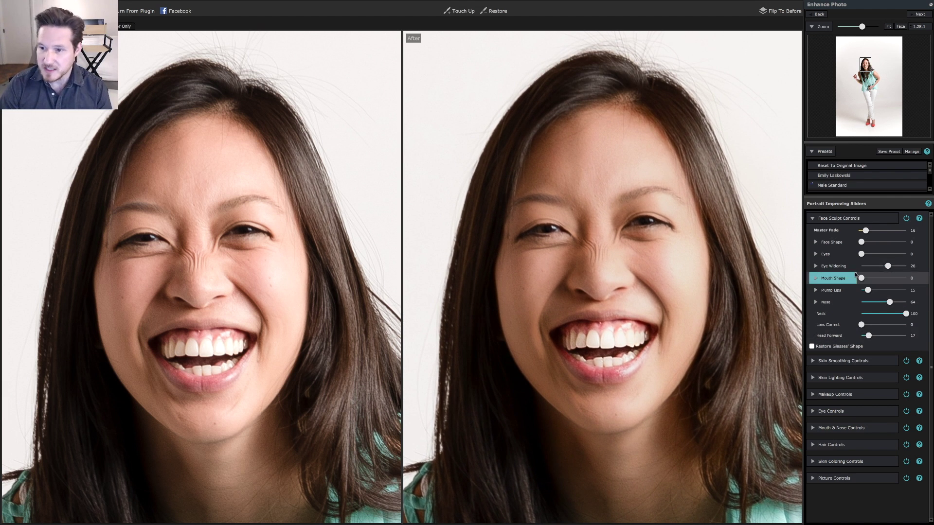
drag(861, 243, 863, 243)
click(866, 230)
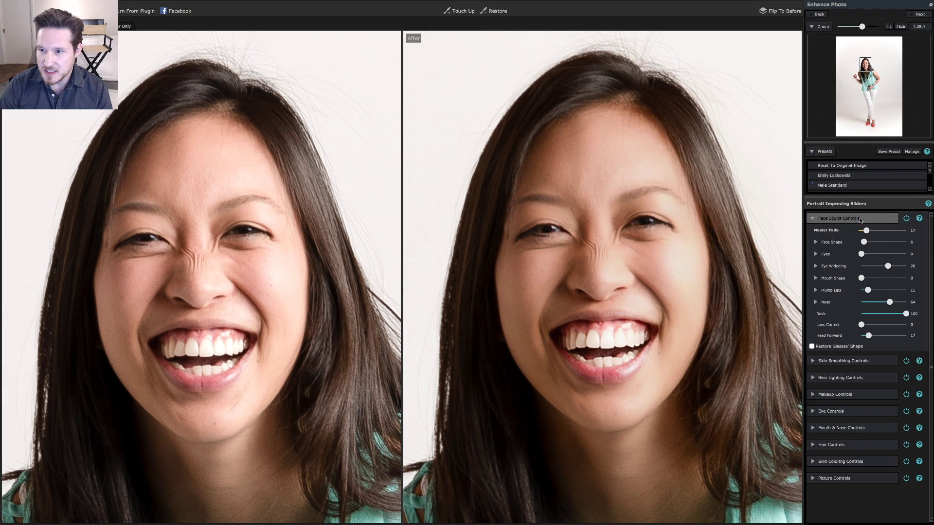
click(856, 219)
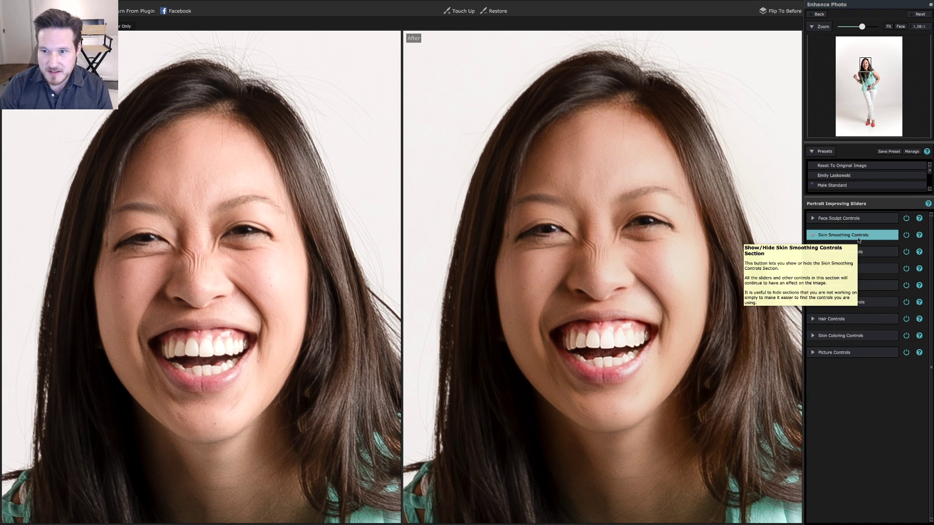
Lower skin texture to 0 and raise smoothing around the eyes to 30, Master Fade 31
click(858, 239)
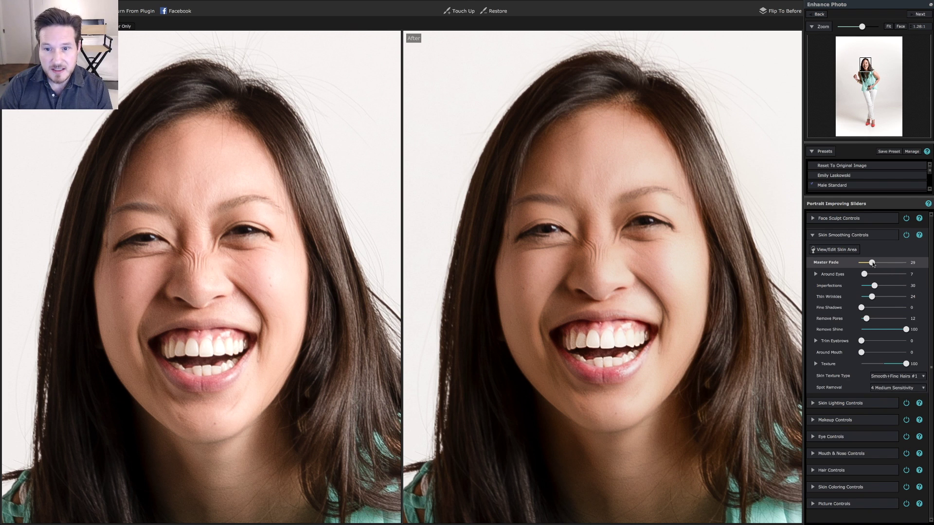
mouse_move(873, 264)
mouse_down()
mouse_move(901, 264)
mouse_move(873, 264)
mouse_up()
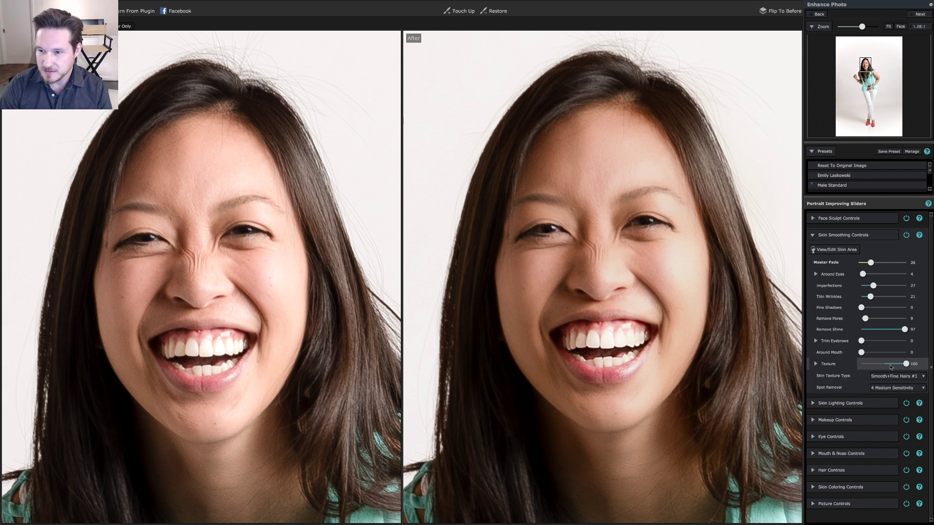
drag(891, 365, 884, 365)
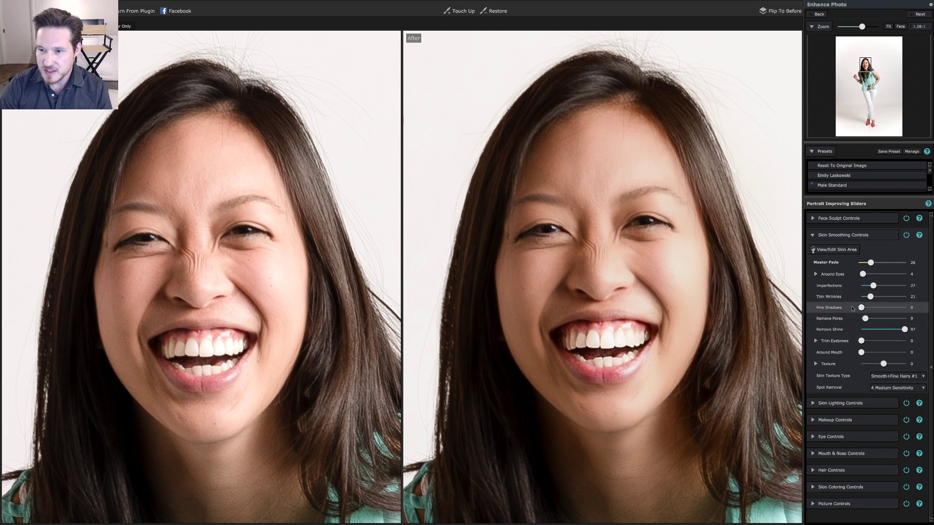
drag(862, 274, 870, 275)
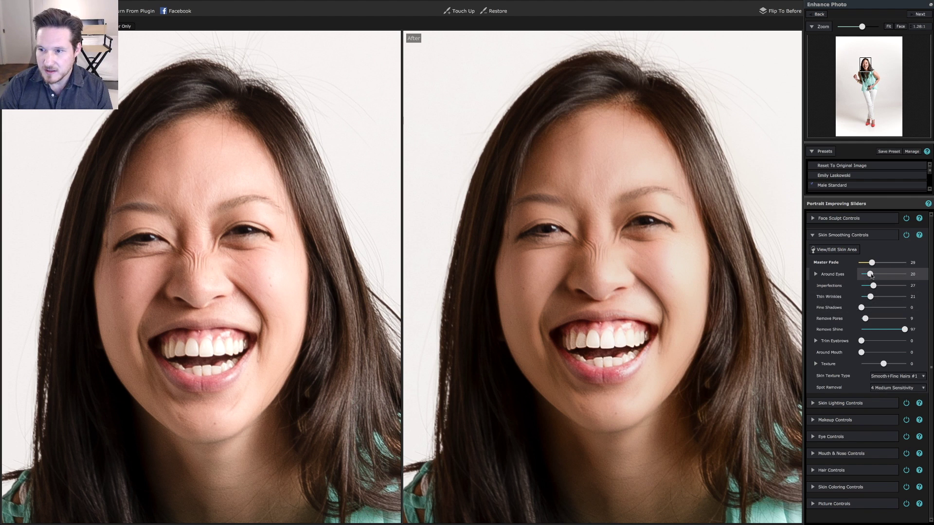
drag(871, 275, 875, 276)
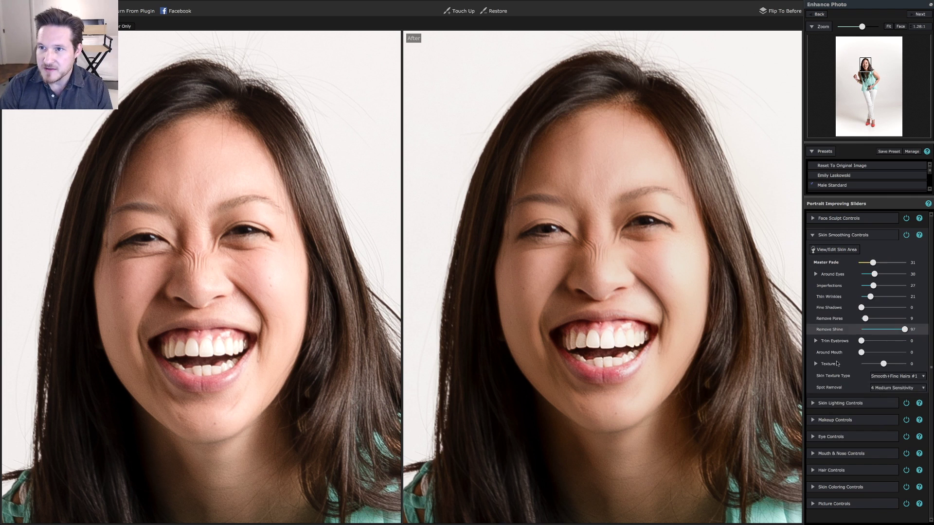
click(849, 404)
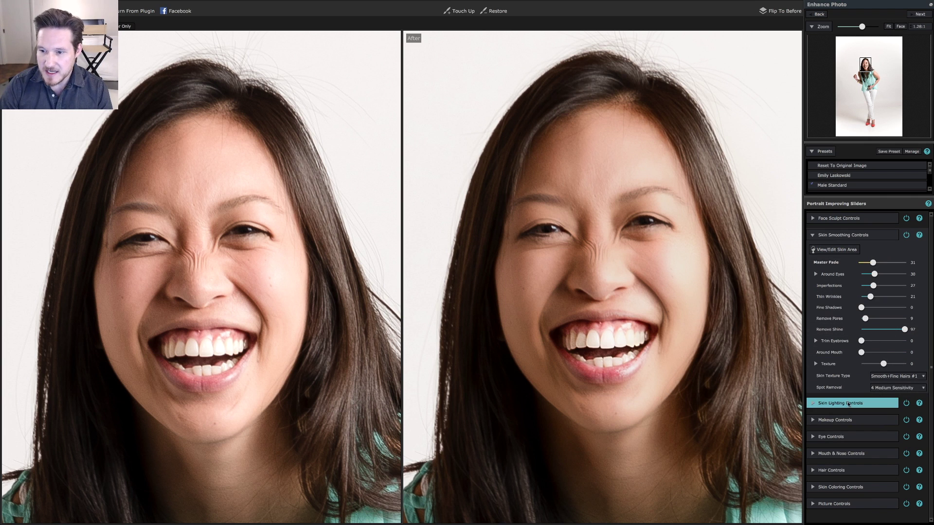
click(850, 27)
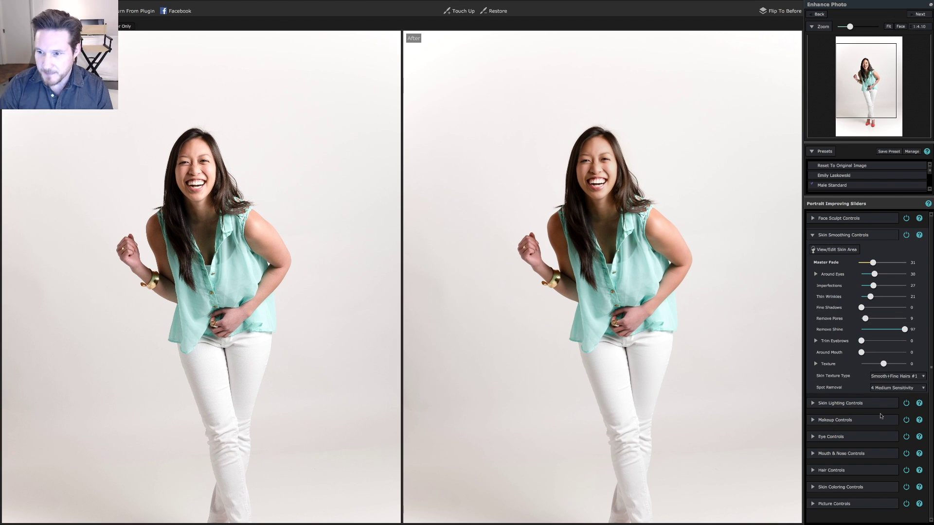
click(873, 408)
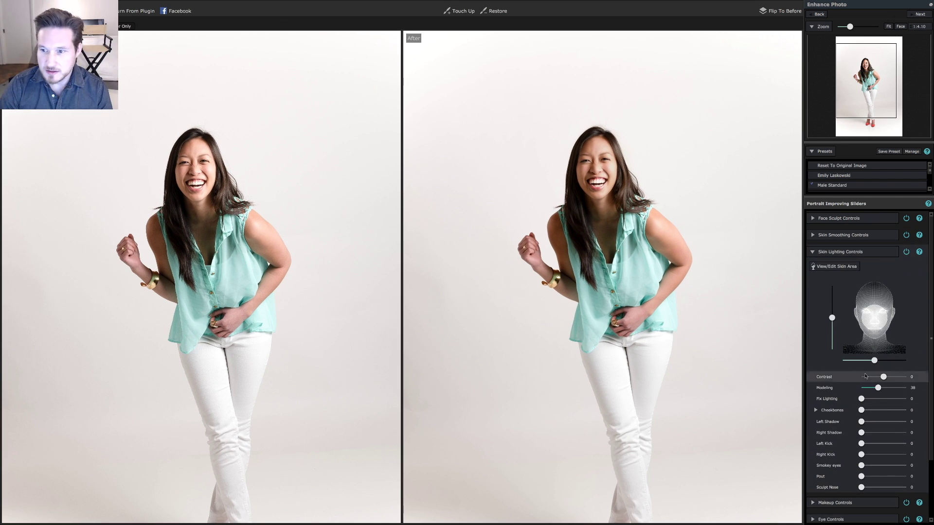
Move the face light up-left and set Modeling 57, Fix Lighting 22 and Contrast 38
mouse_move(873, 318)
mouse_down()
mouse_move(859, 302)
mouse_move(864, 310)
mouse_up()
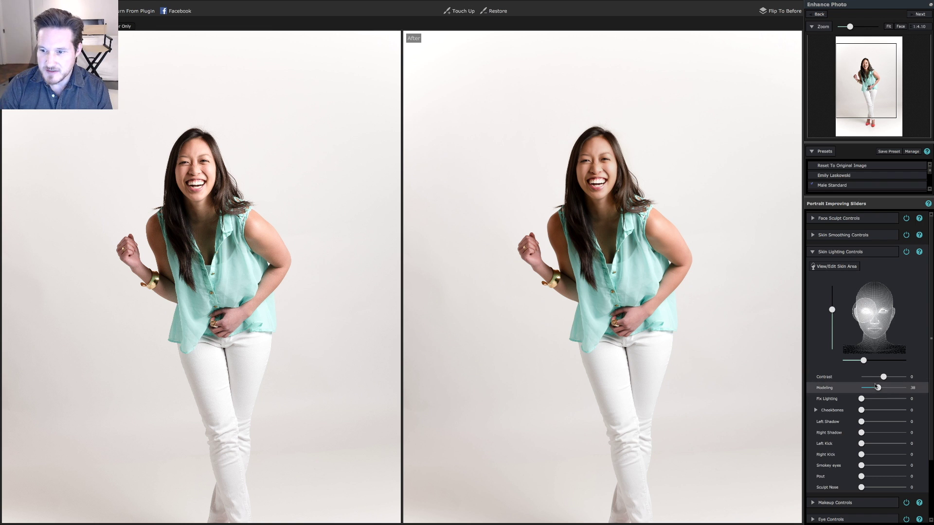
mouse_move(878, 388)
mouse_down()
mouse_move(887, 387)
mouse_move(872, 400)
mouse_up()
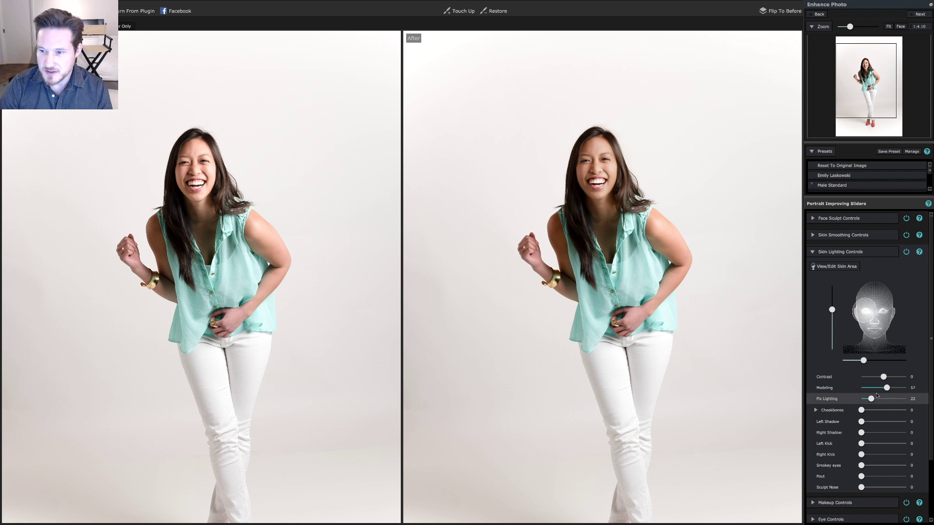
drag(884, 378, 892, 378)
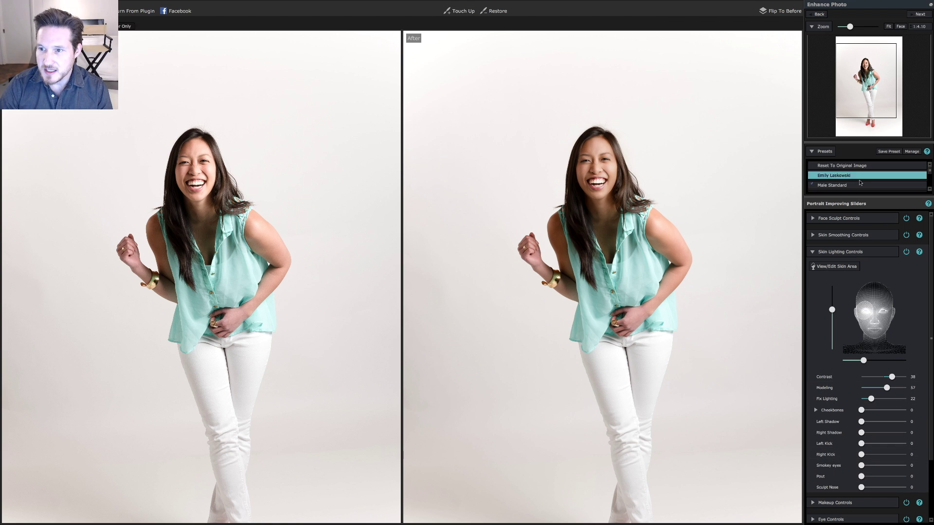
click(841, 252)
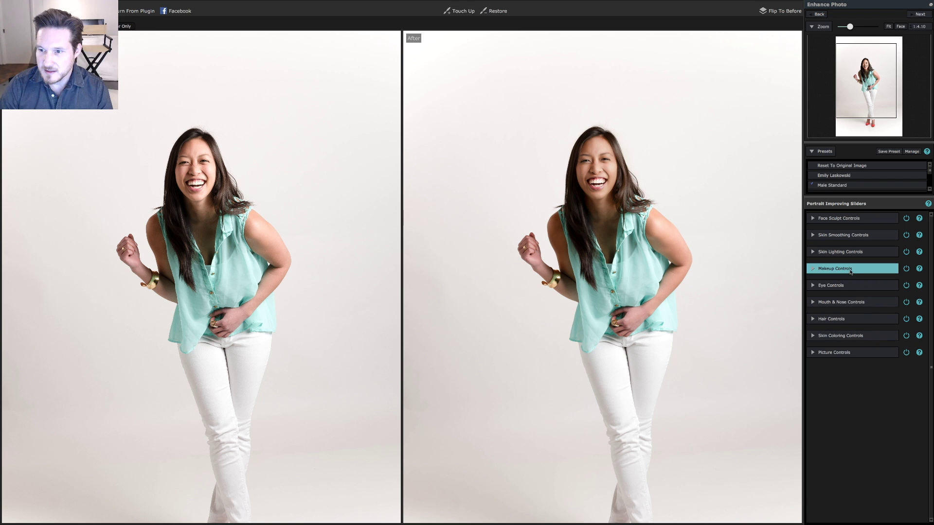
Raise the eyes' Master Fade to 38, then settle it at 35 so Whiten Eyes reaches 22
click(855, 287)
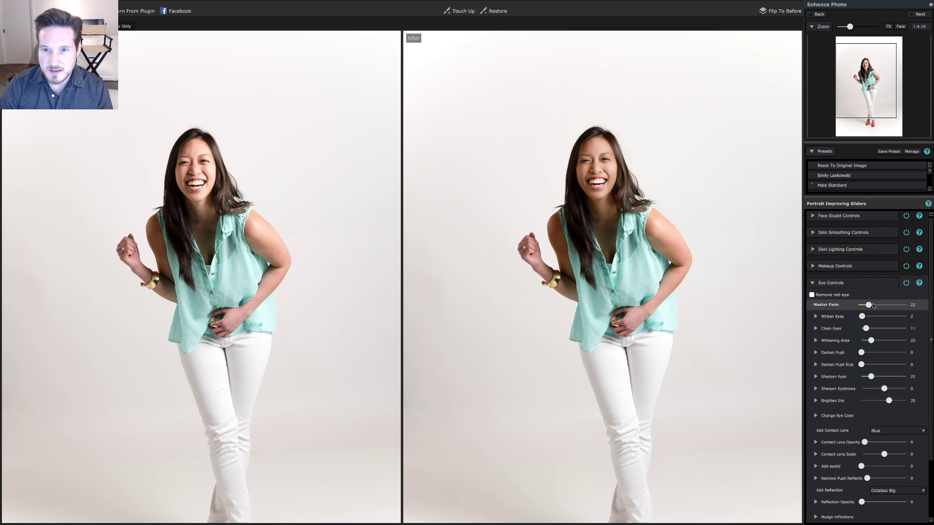
drag(873, 305, 877, 305)
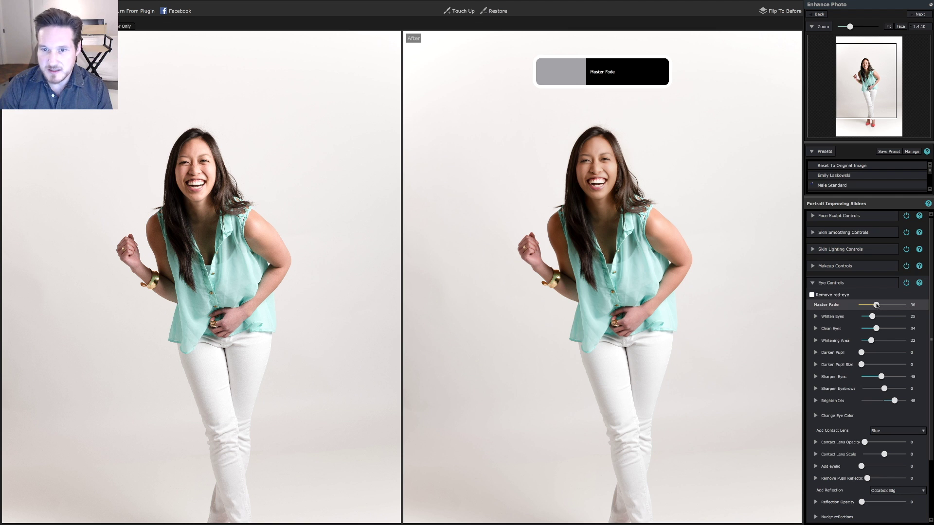
click(900, 27)
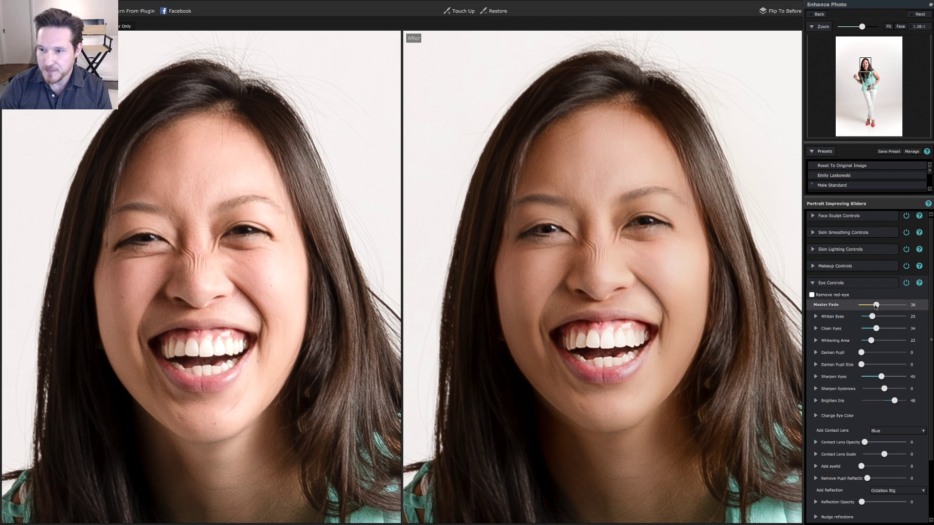
drag(876, 305, 875, 307)
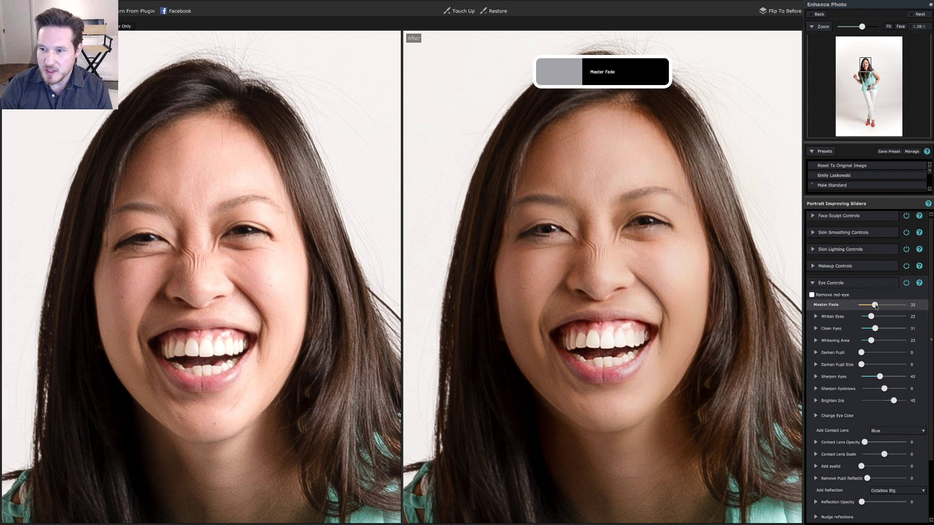
click(853, 285)
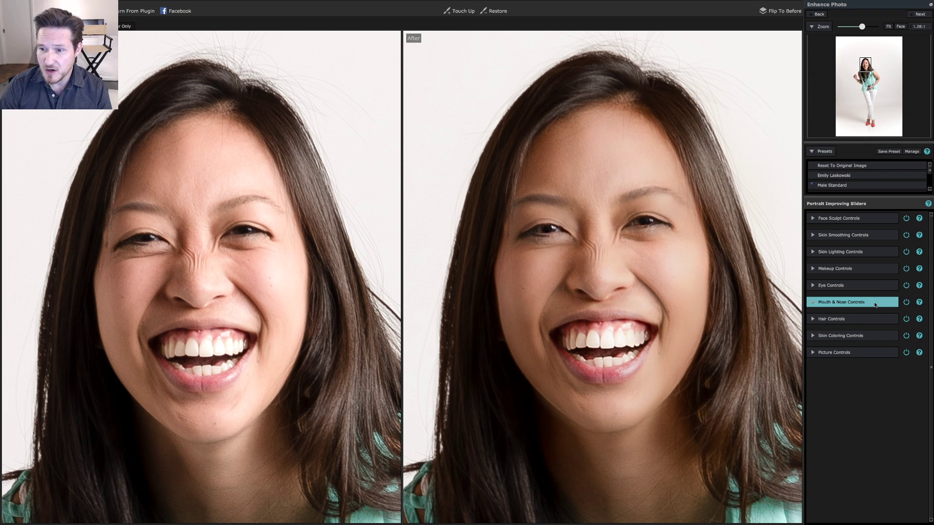
Drop the Mouth & Nose Master Fade from 70 to 57 and zoom out slightly
click(875, 304)
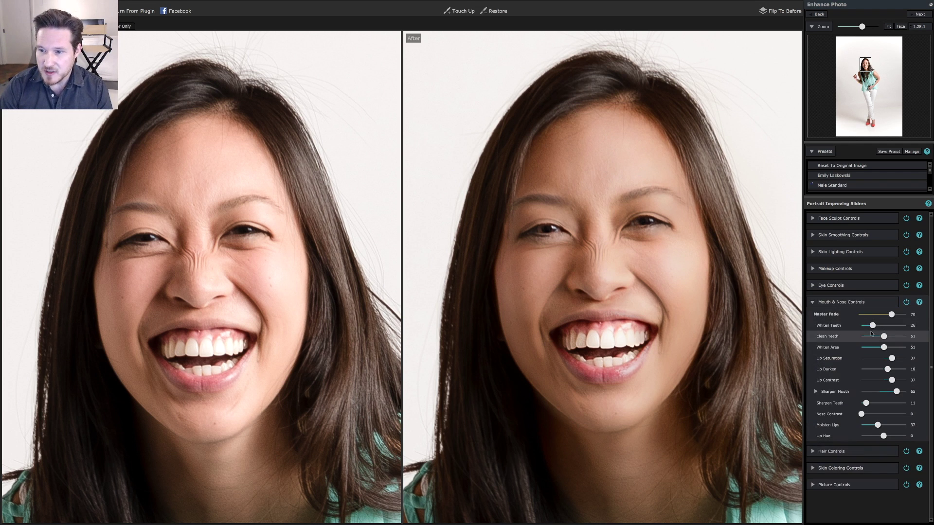
drag(891, 315, 885, 315)
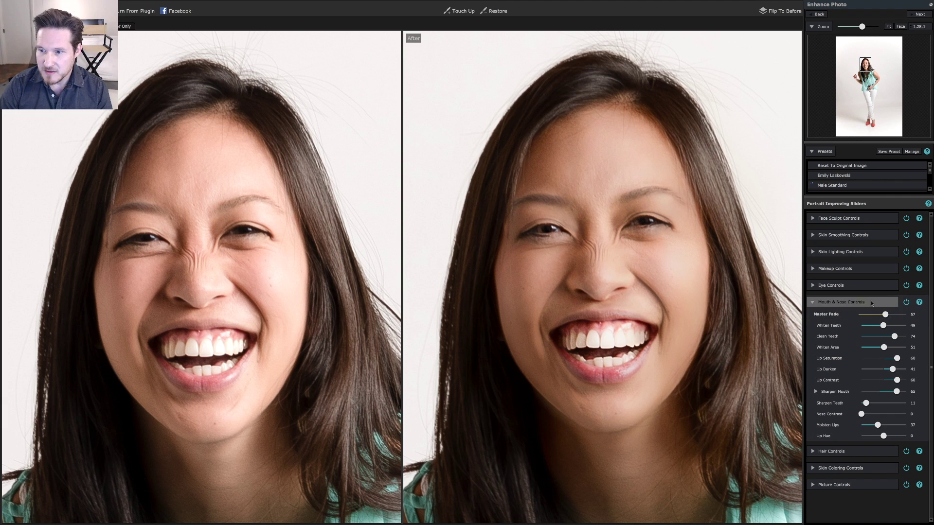
click(871, 302)
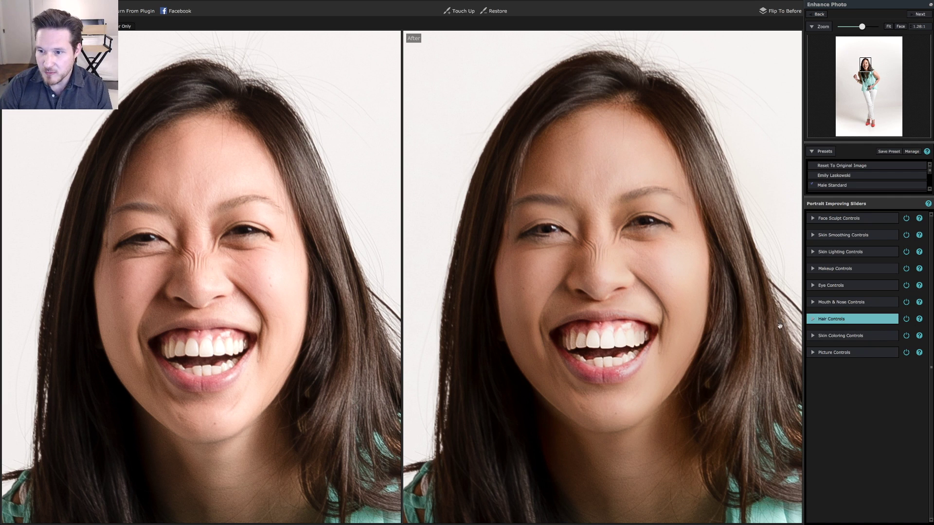
click(857, 27)
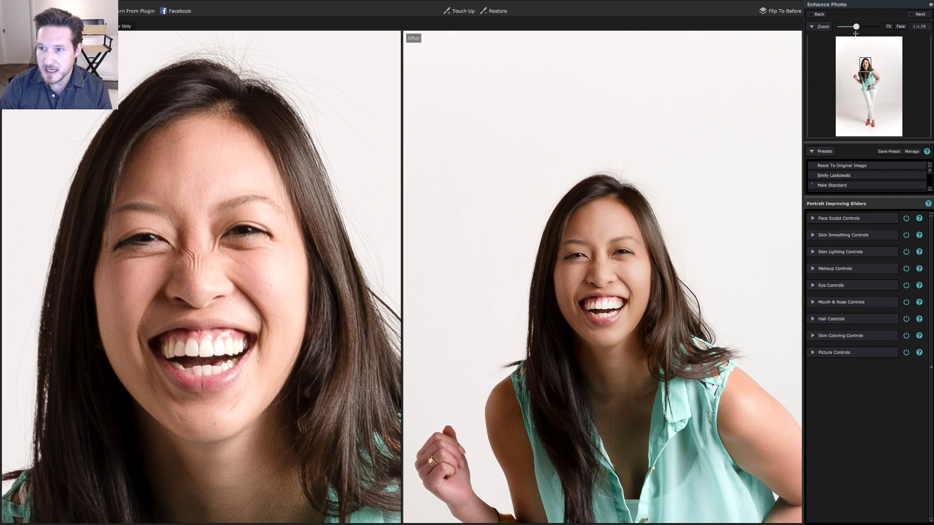
Extend the detected hair area down and up the long strand on the left
click(877, 319)
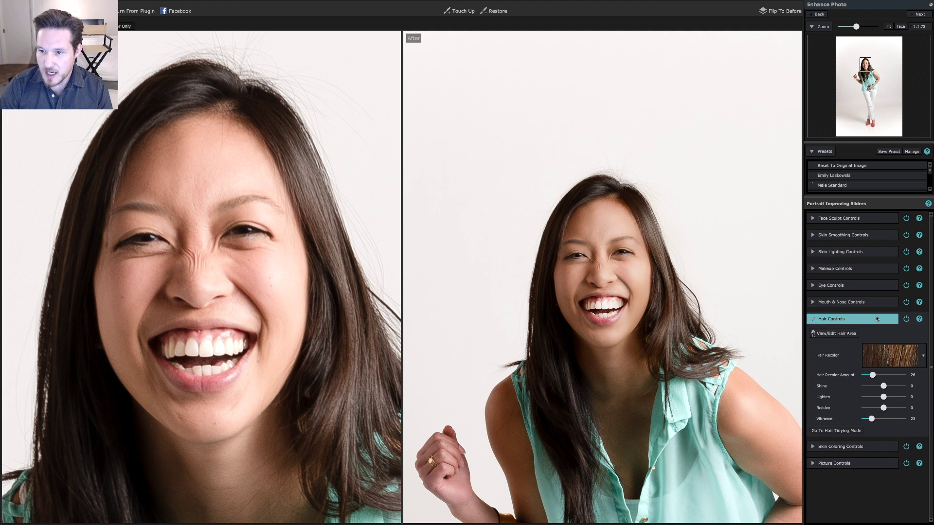
drag(768, 329, 763, 265)
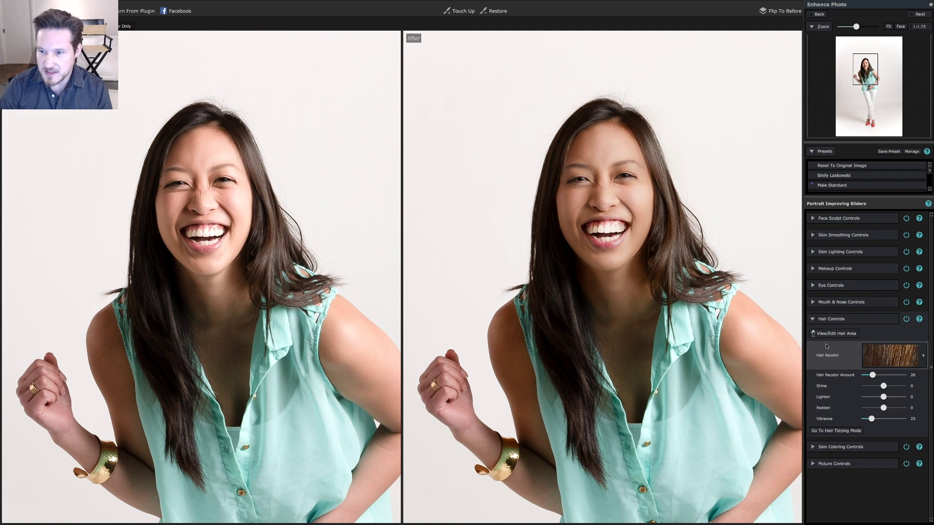
click(835, 333)
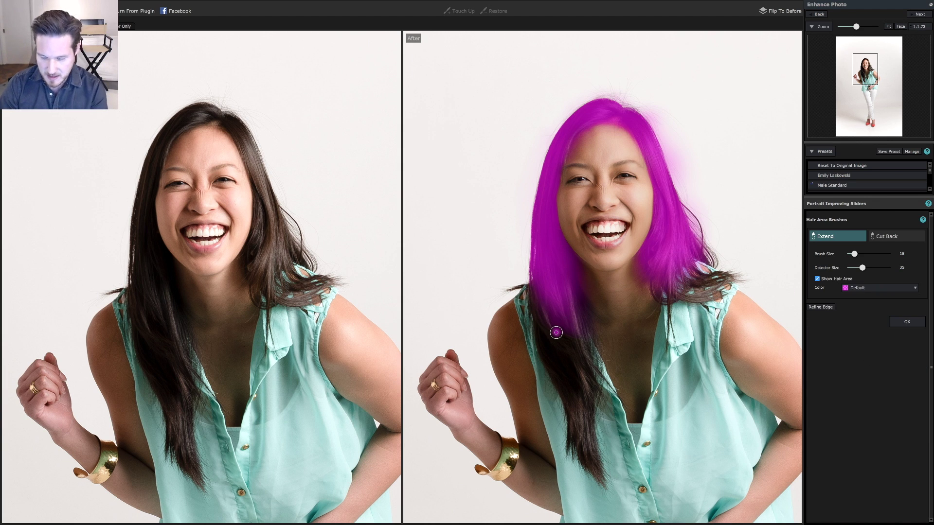
scroll(556, 339, up, 6)
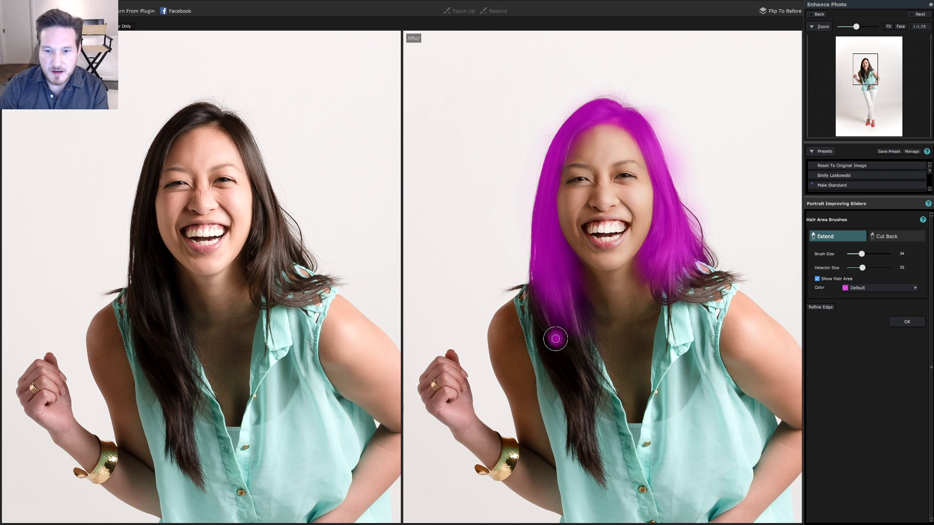
mouse_move(555, 345)
mouse_down()
mouse_move(544, 302)
mouse_move(579, 449)
mouse_up()
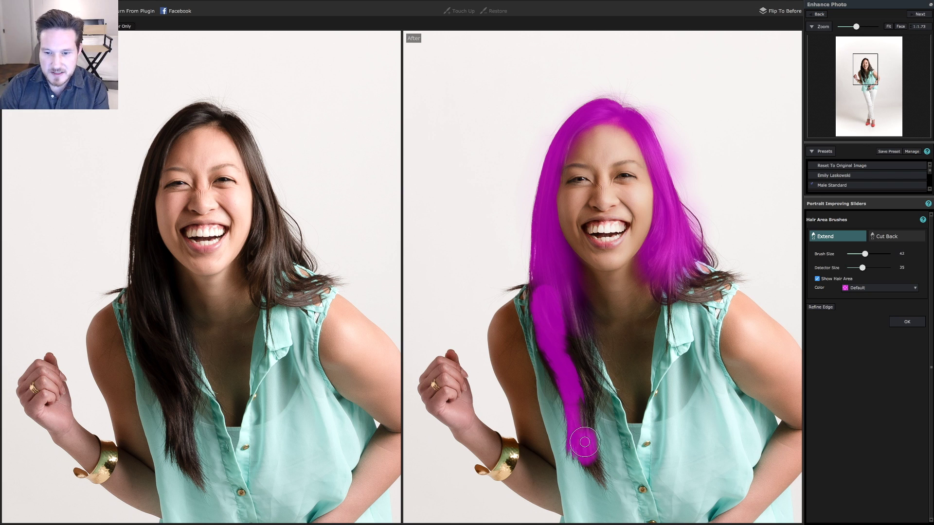
mouse_move(584, 441)
mouse_down()
mouse_move(567, 325)
mouse_move(579, 353)
mouse_move(554, 268)
mouse_move(564, 281)
mouse_move(546, 287)
mouse_up()
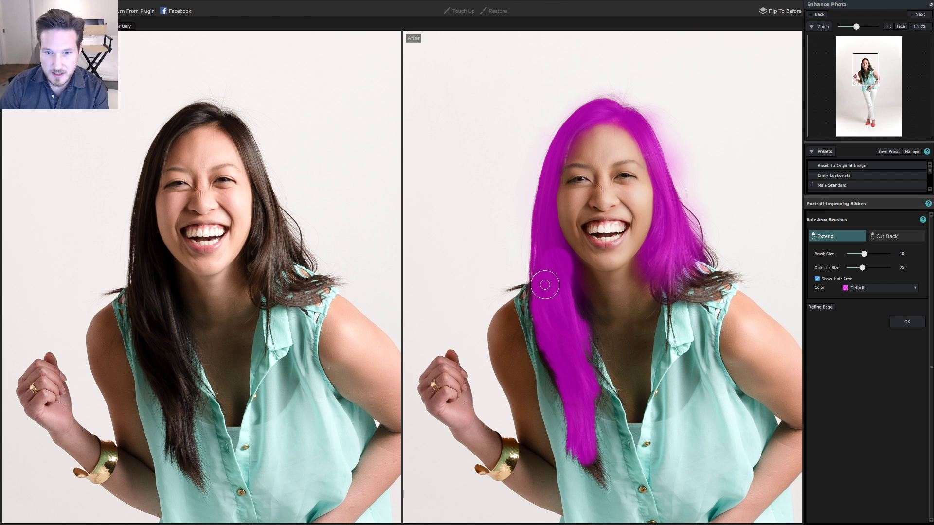
Refine the left strand with a smaller brush, cut back the forehead hairline, and accept
key(bracketleft)
key(bracketleft)
key(bracketleft)
key(bracketleft)
drag(542, 231, 565, 302)
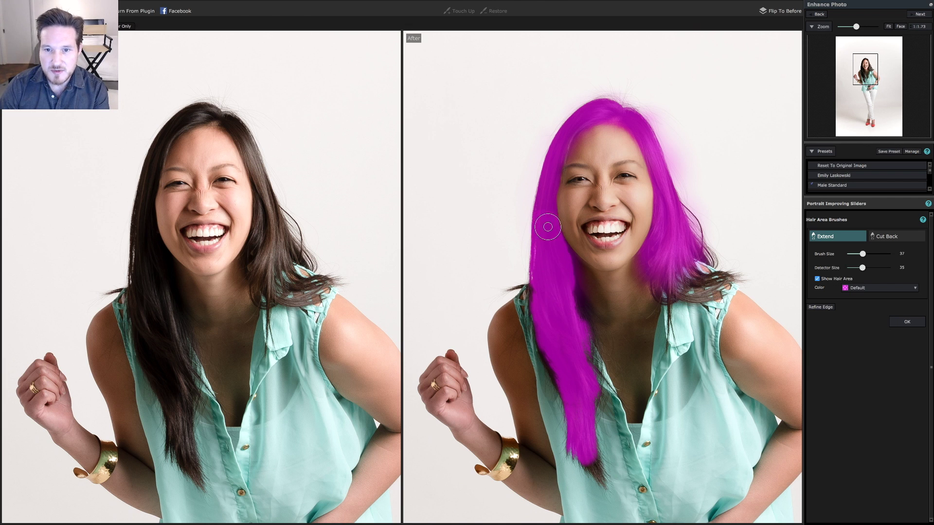
key(bracketleft)
key(bracketleft)
key(bracketleft)
key(bracketleft)
key(bracketleft)
key(bracketleft)
key(bracketleft)
key(bracketleft)
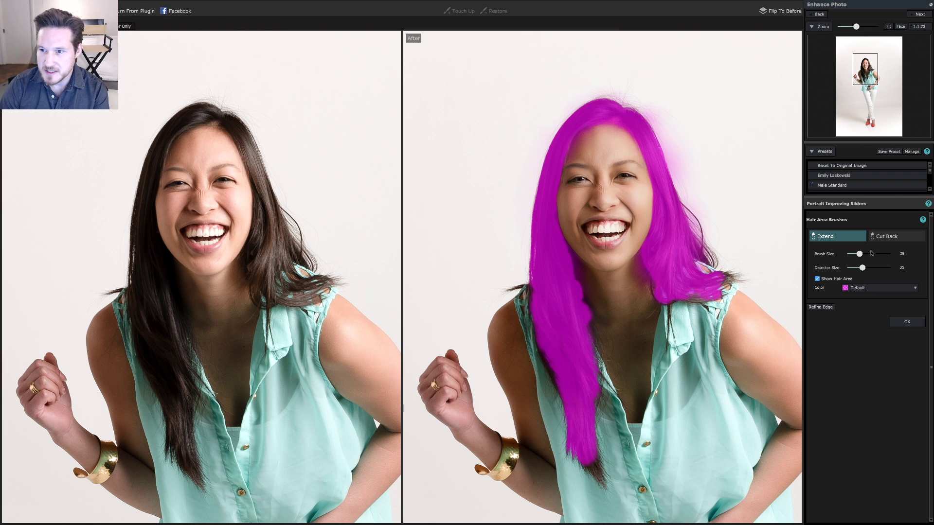
click(886, 236)
drag(587, 148, 609, 134)
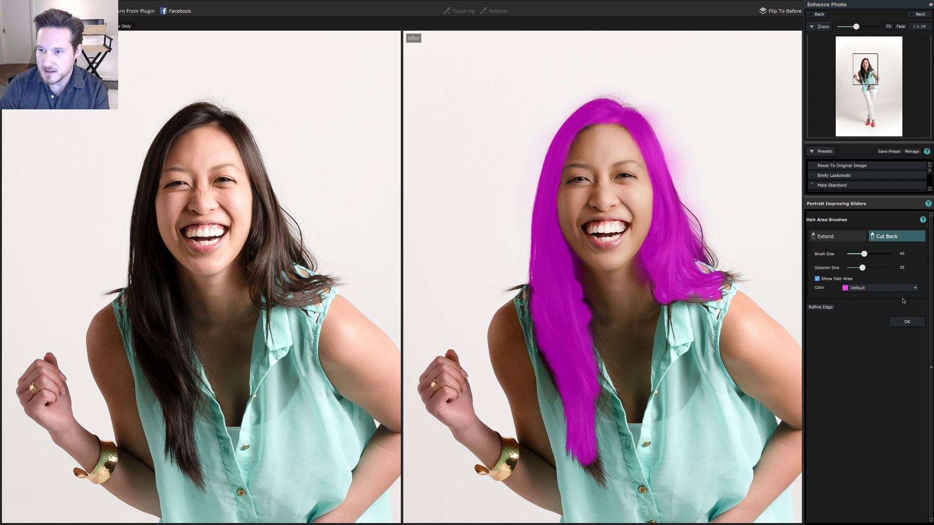
click(900, 322)
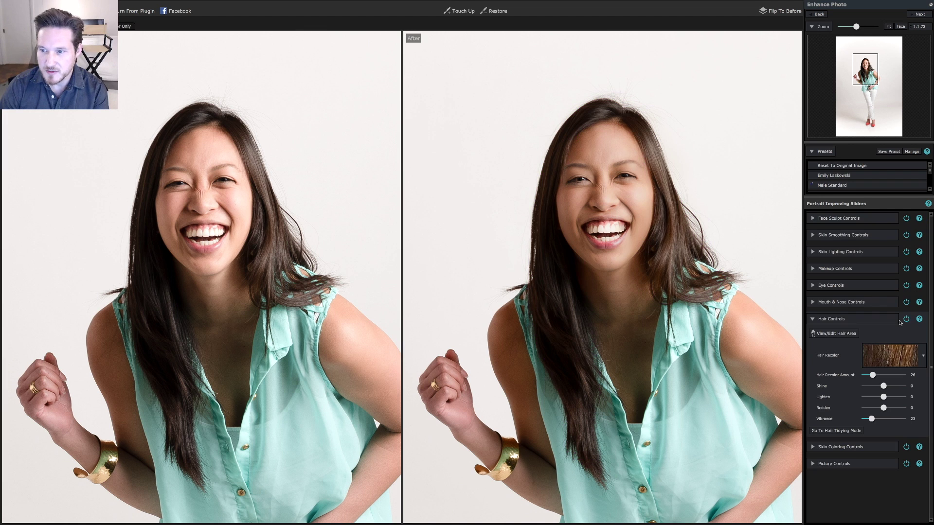
In hair tidying mode, try Smooth Hair at 56 and 28 before switching it off
click(836, 431)
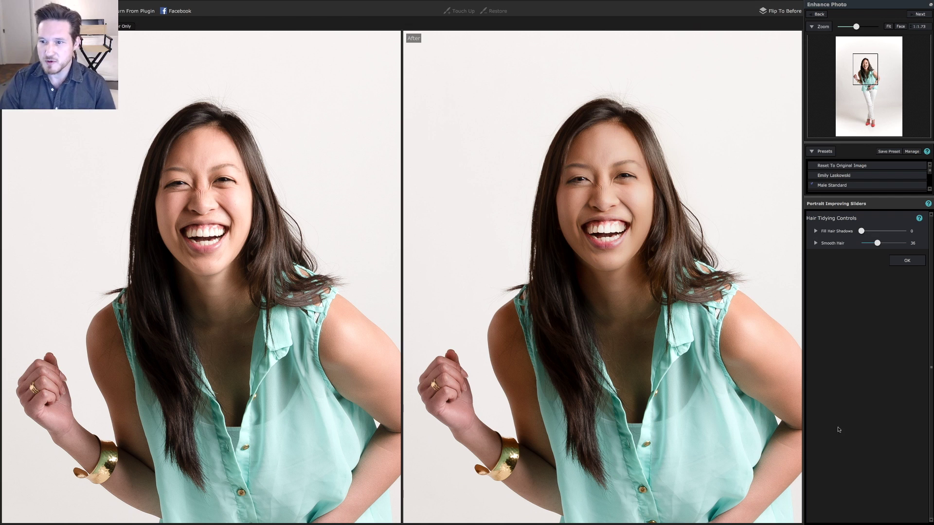
click(887, 243)
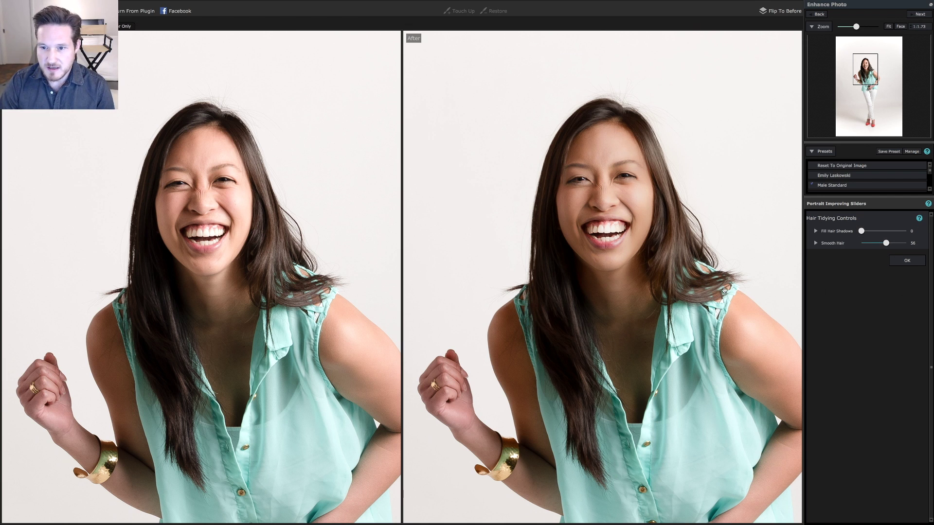
click(900, 26)
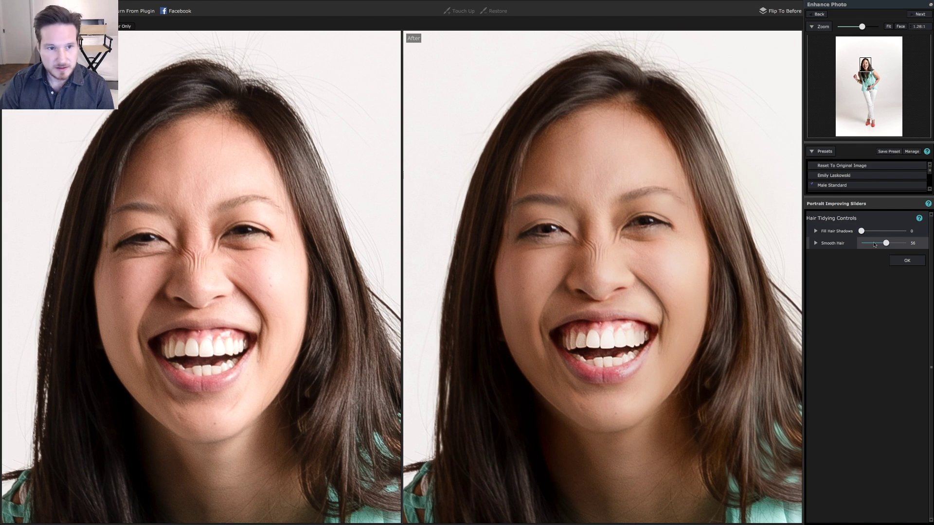
click(874, 244)
drag(874, 244, 839, 246)
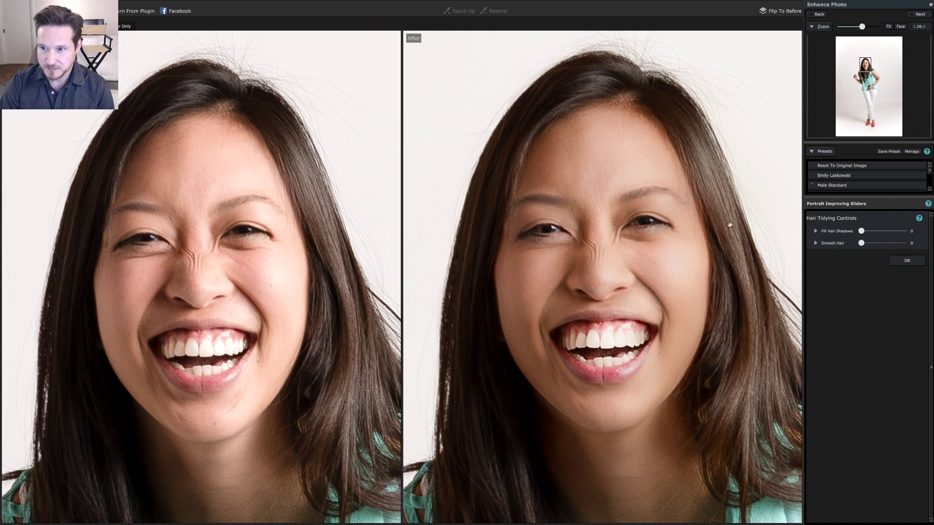
Set Smoothing Softness to 63 and Smooth Hair to 21, then accept the tidying
click(828, 244)
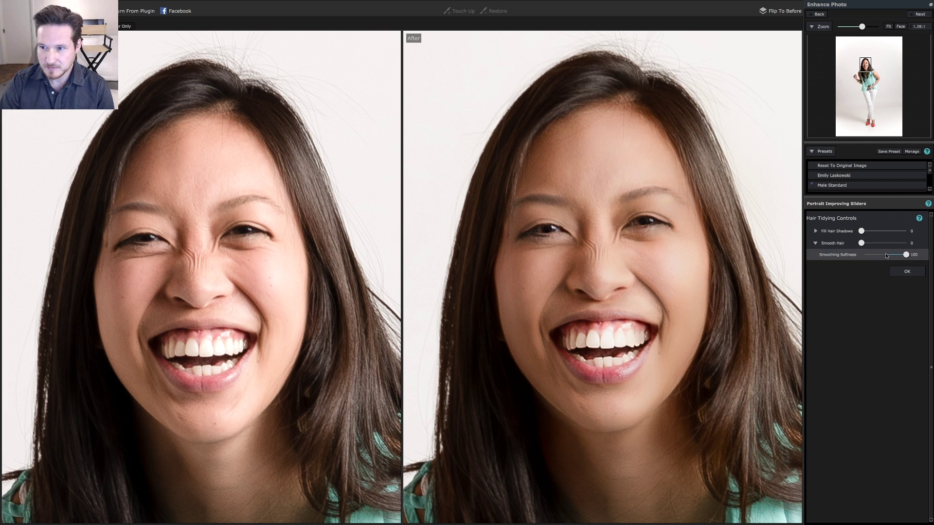
click(864, 256)
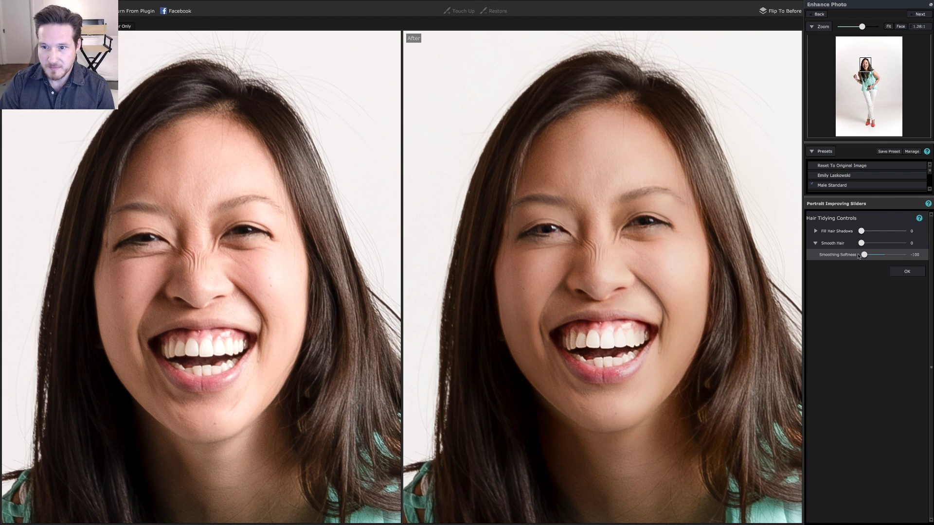
click(884, 255)
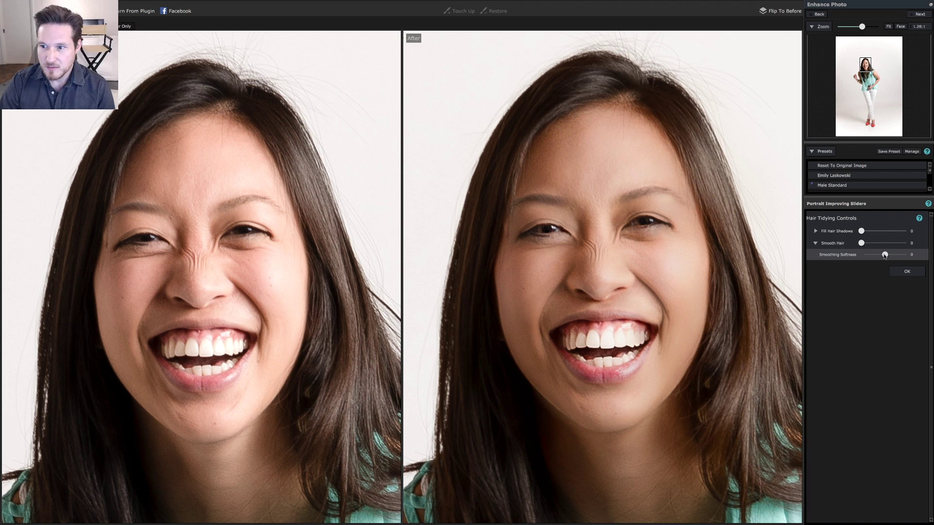
drag(885, 255, 898, 255)
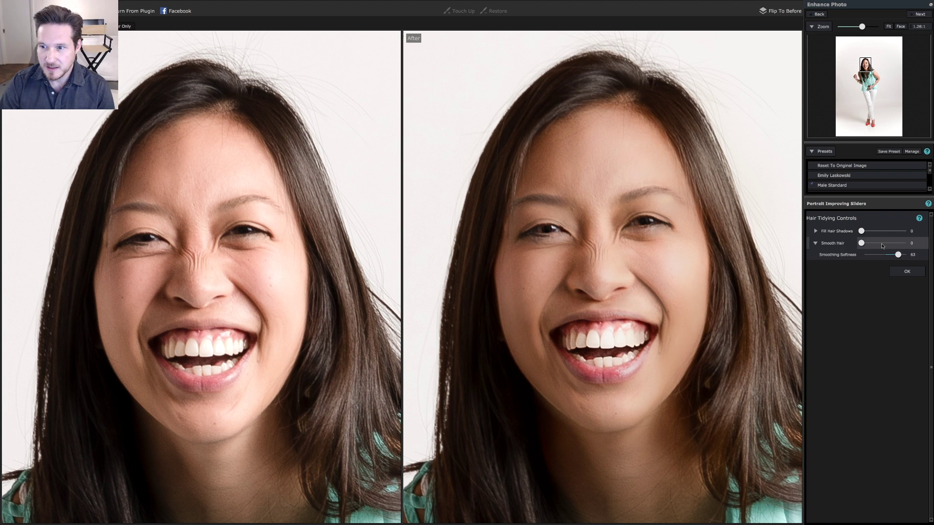
click(882, 243)
drag(883, 245, 872, 245)
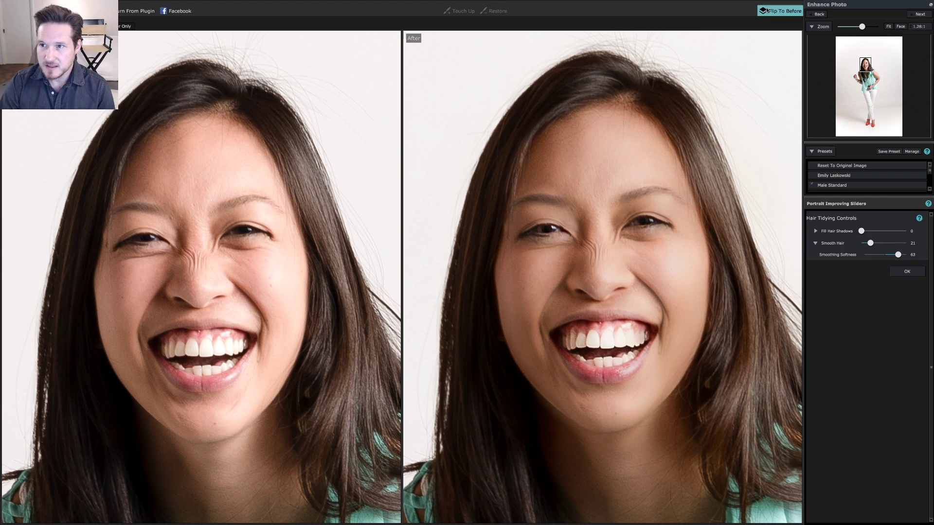
click(909, 272)
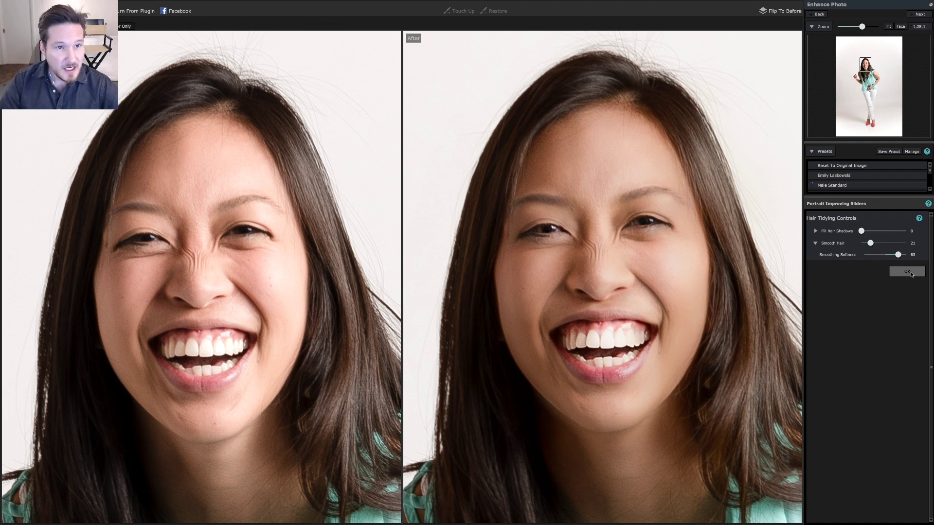
click(910, 272)
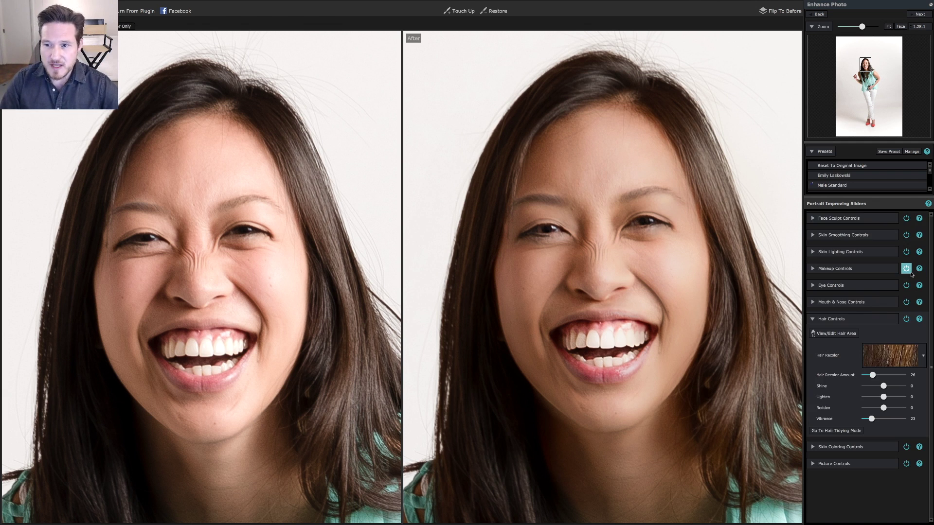
Strengthen the Face Sculpt sliders, including overall strength and nose reshaping
click(889, 27)
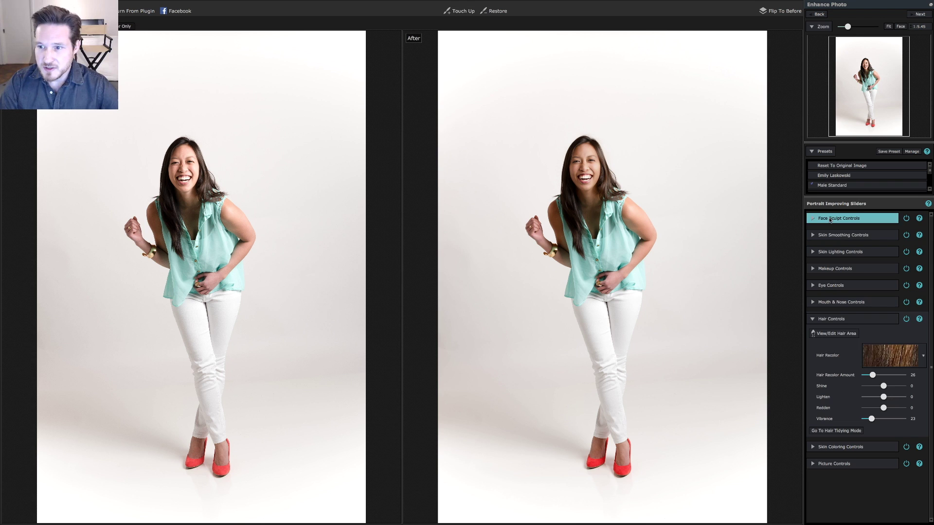
click(830, 219)
mouse_move(867, 231)
mouse_down()
mouse_move(876, 232)
mouse_move(858, 232)
mouse_move(869, 232)
mouse_up()
drag(873, 302, 915, 303)
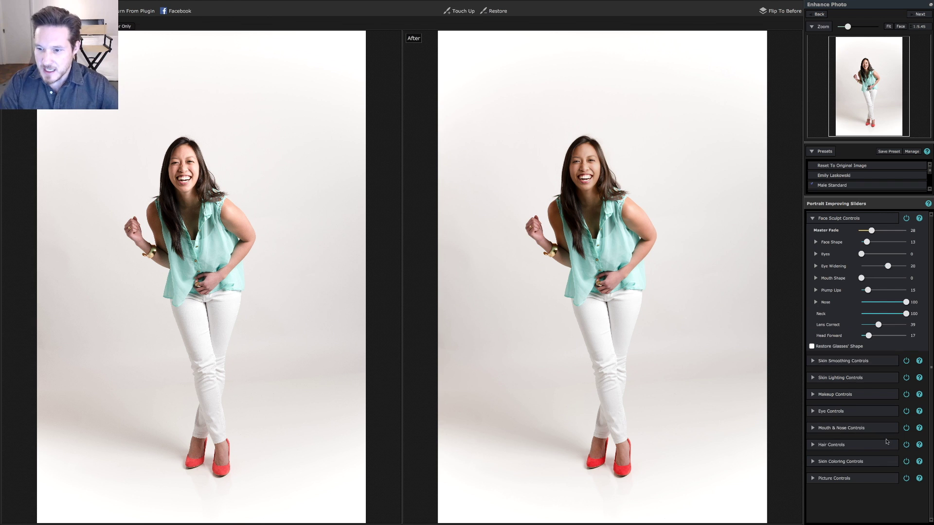
Raise Smart Contrast to 13 in Picture Controls, keeping Exposure and Brightness at 0
click(869, 479)
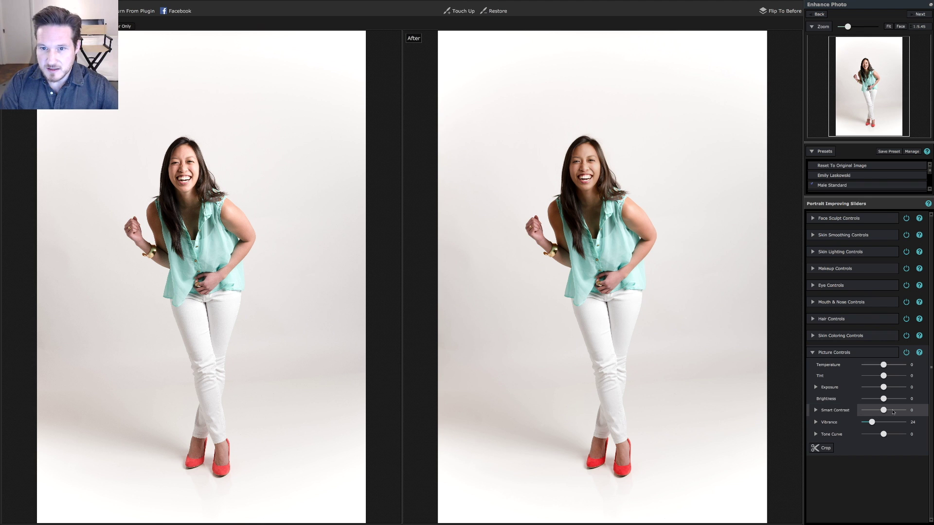
drag(893, 411, 883, 411)
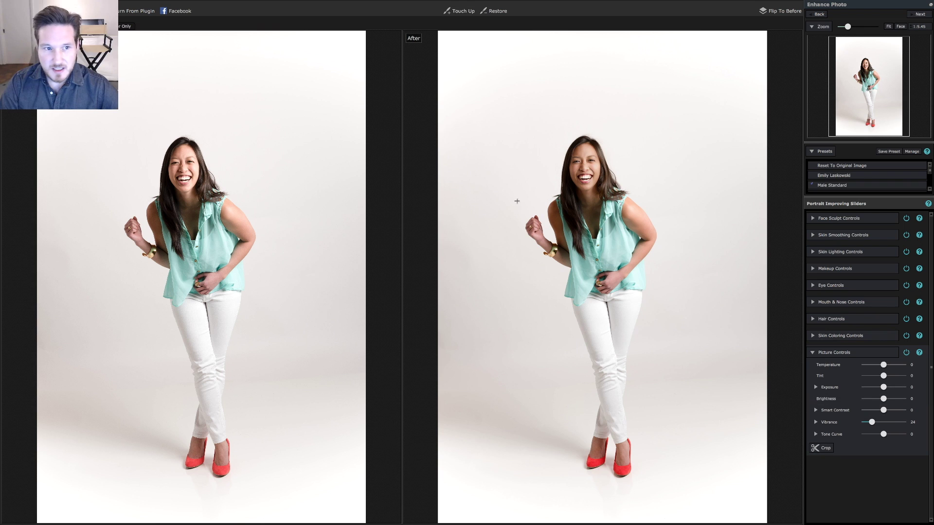
click(837, 236)
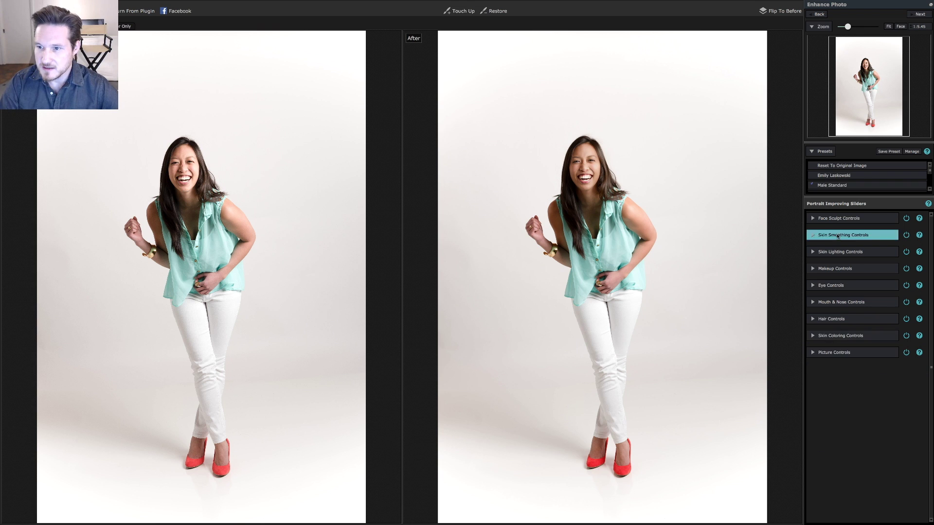
click(859, 354)
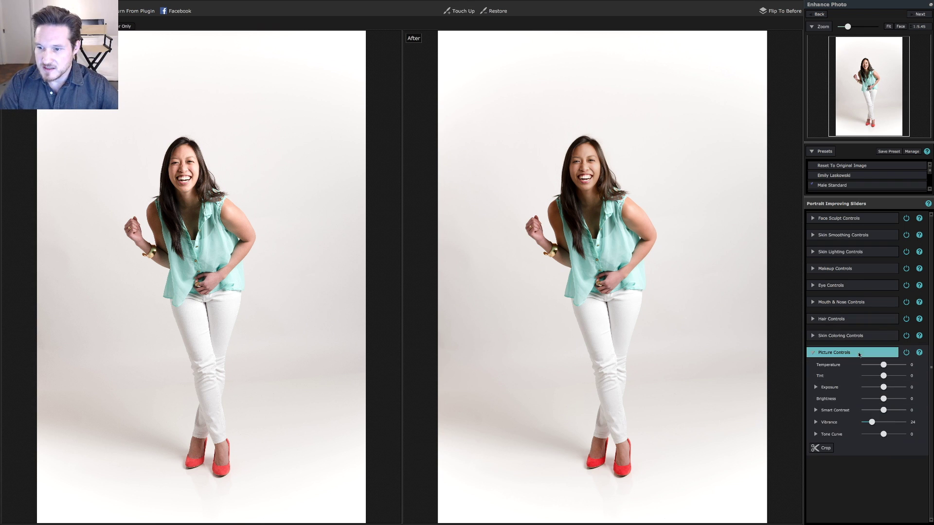
click(887, 388)
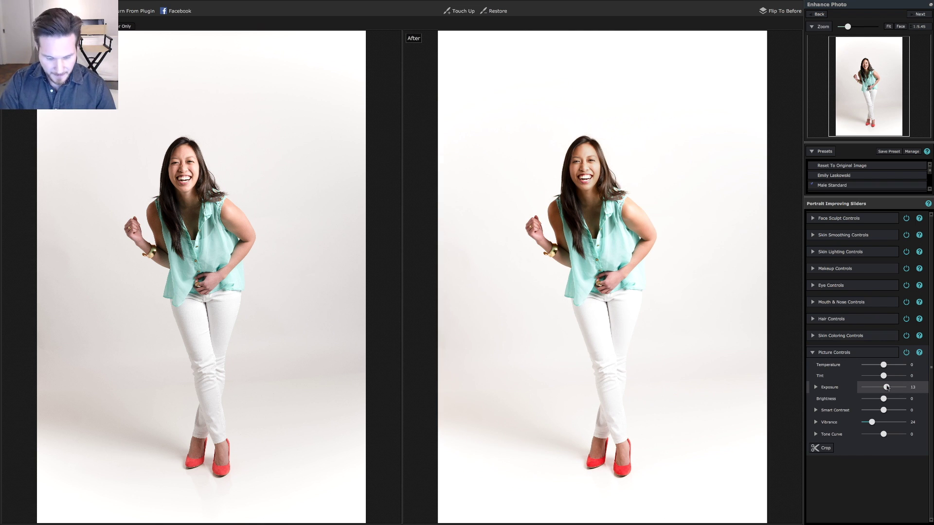
drag(887, 387, 883, 388)
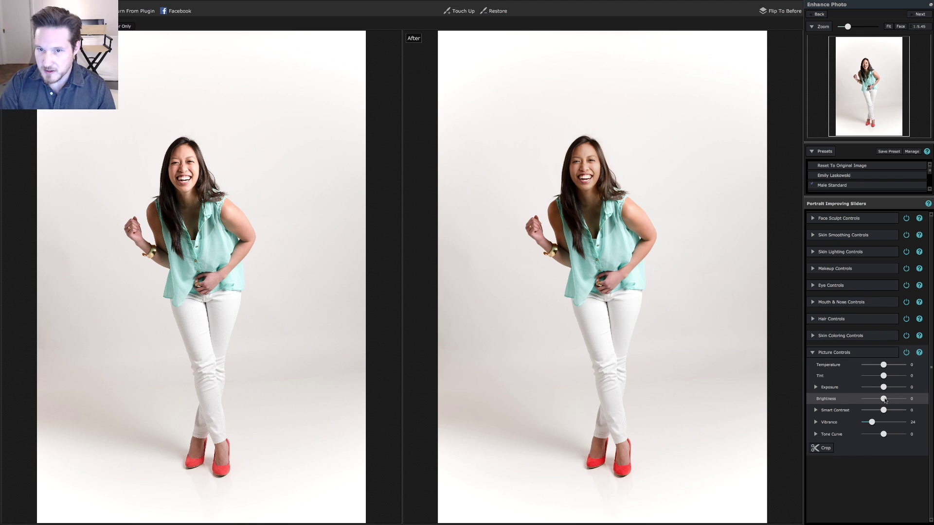
click(885, 399)
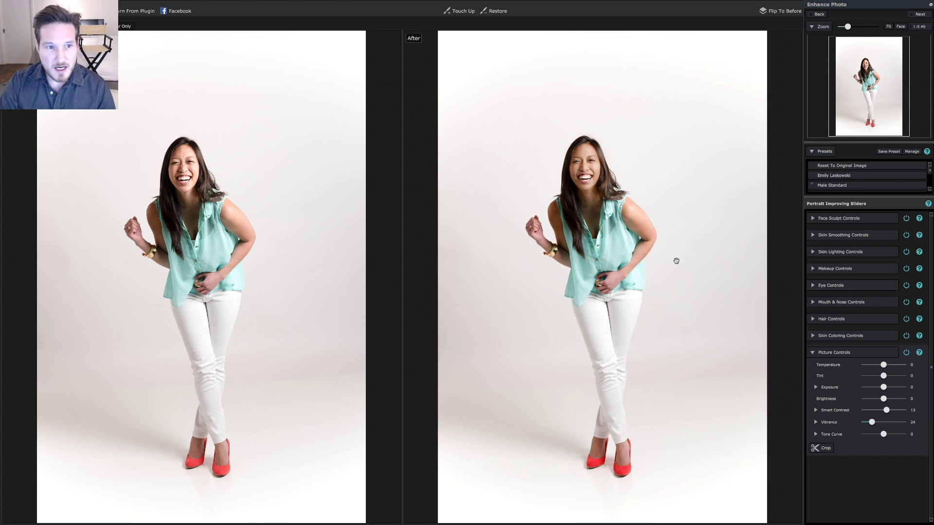
click(900, 27)
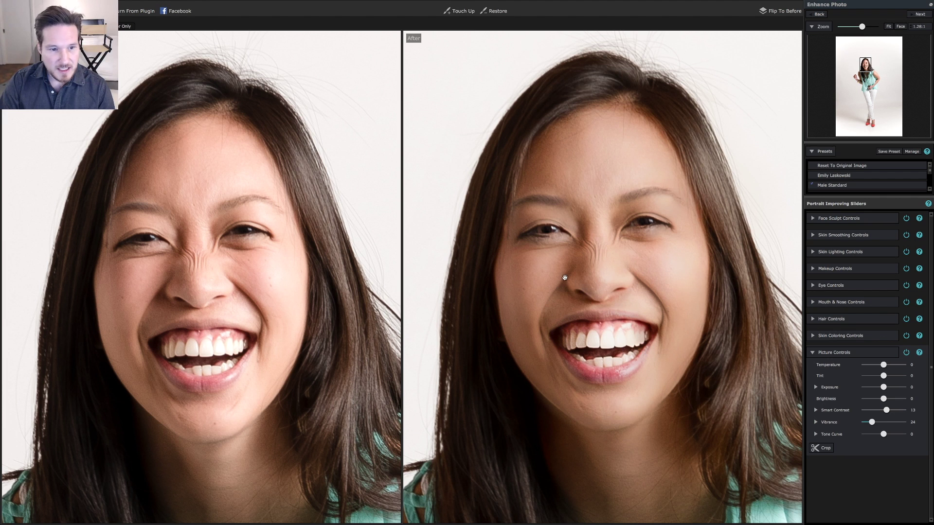
Review the skin smoothing settings, then save the retouched portrait from the Next menu
click(842, 235)
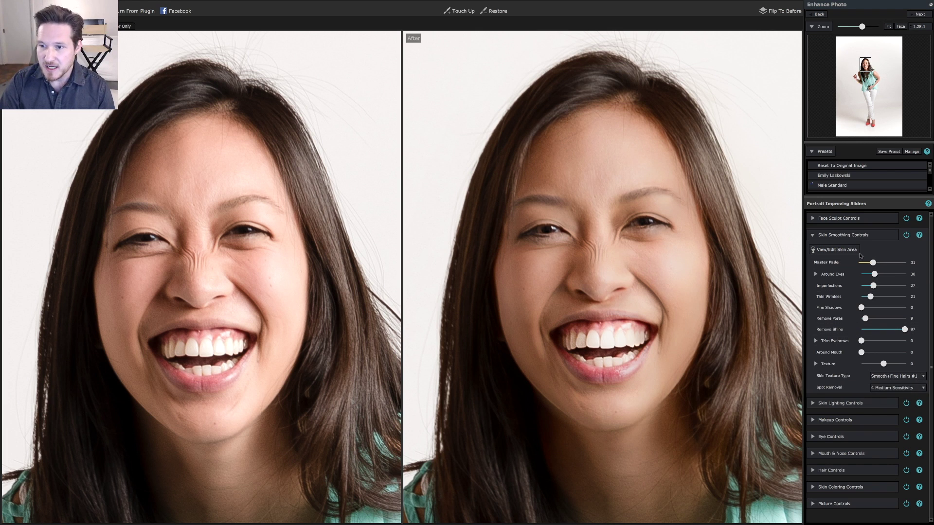
click(860, 236)
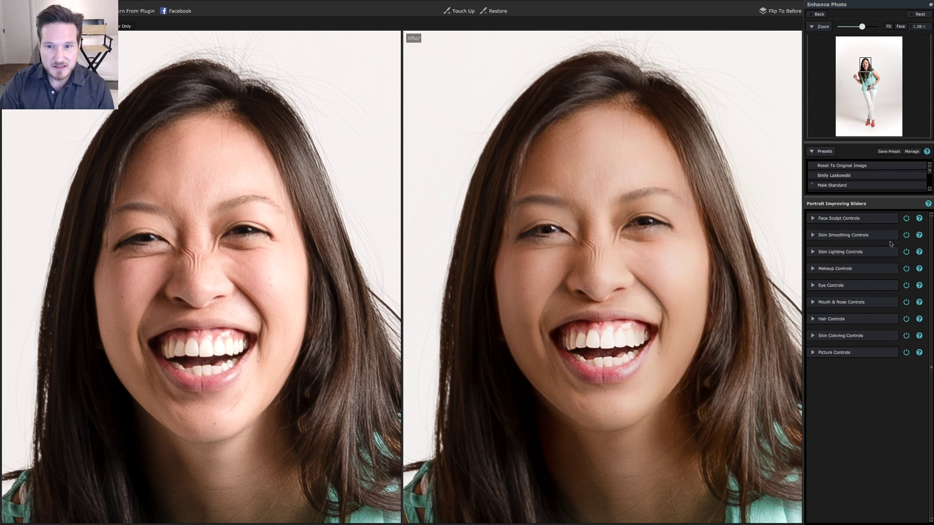
click(889, 26)
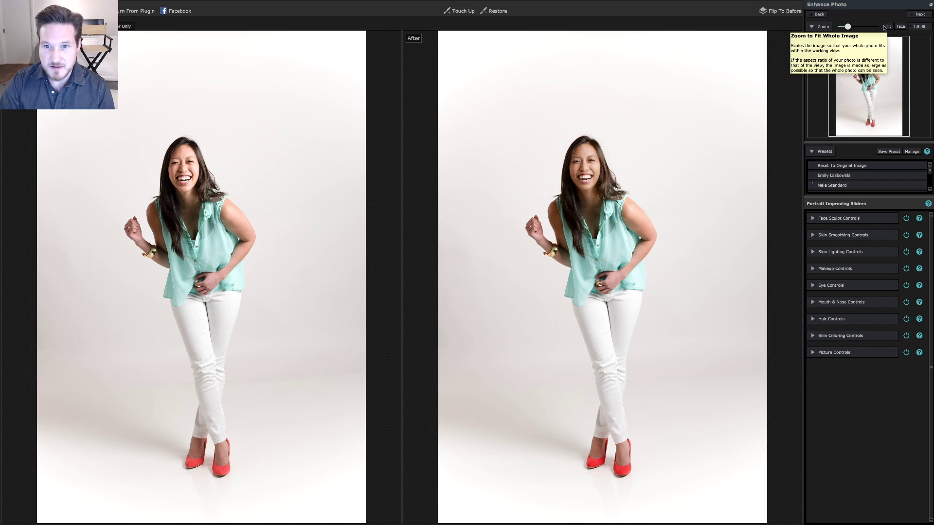
click(919, 15)
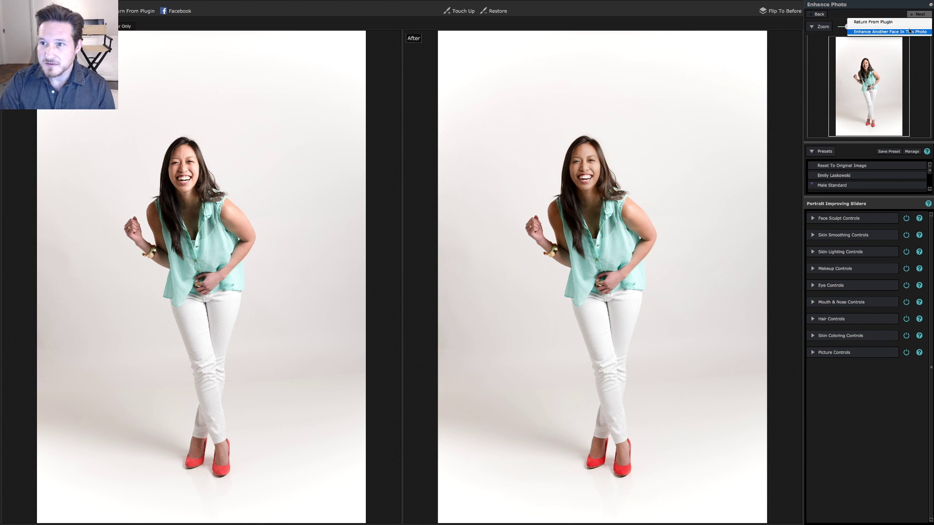
click(908, 23)
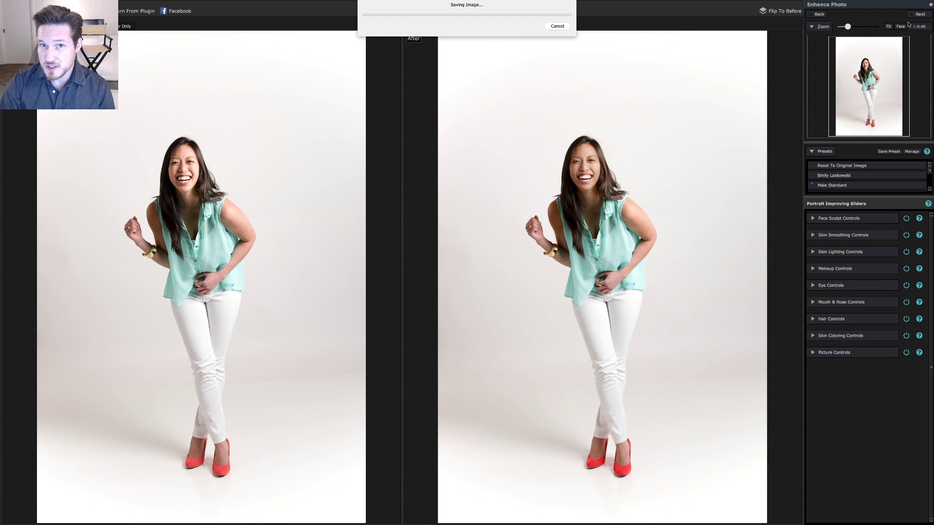